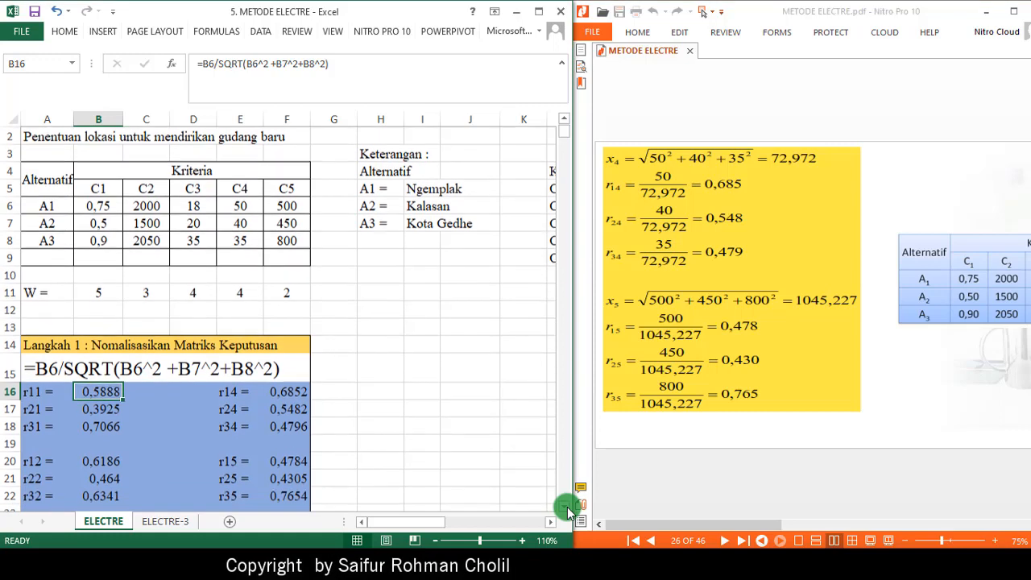
# Compare the Step 1 normalised values r11 to r35 in the ELECTRE sheet with the worked calculations on PDF pages 25 to 27.
pyautogui.click(566, 507)
pyautogui.click(567, 506)
pyautogui.click(567, 507)
pyautogui.click(567, 507)
pyautogui.click(567, 507)
pyautogui.click(567, 507)
pyautogui.click(567, 507)
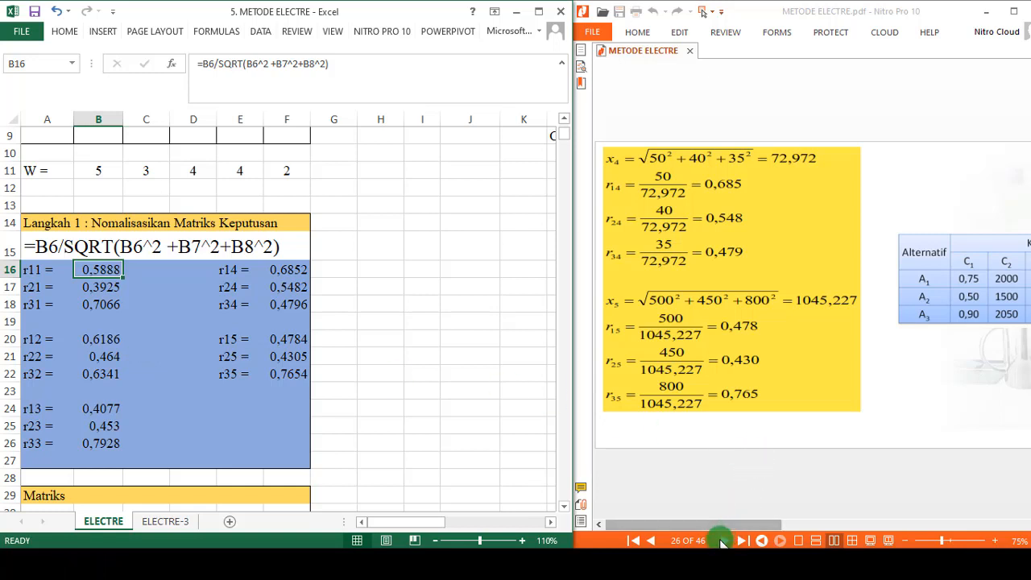
pyautogui.click(678, 540)
pyautogui.click(651, 540)
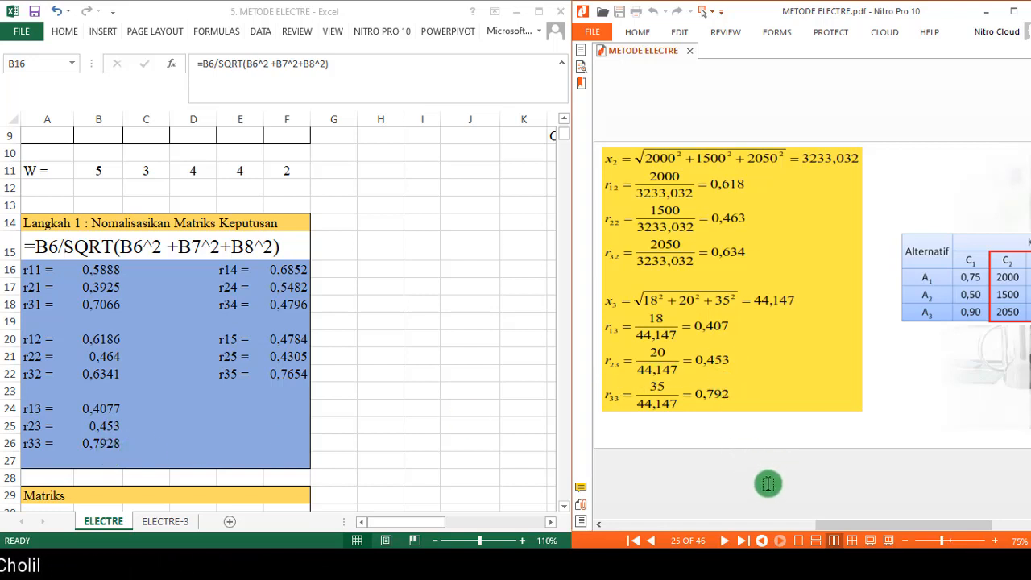
pyautogui.scroll(-3, 767, 483)
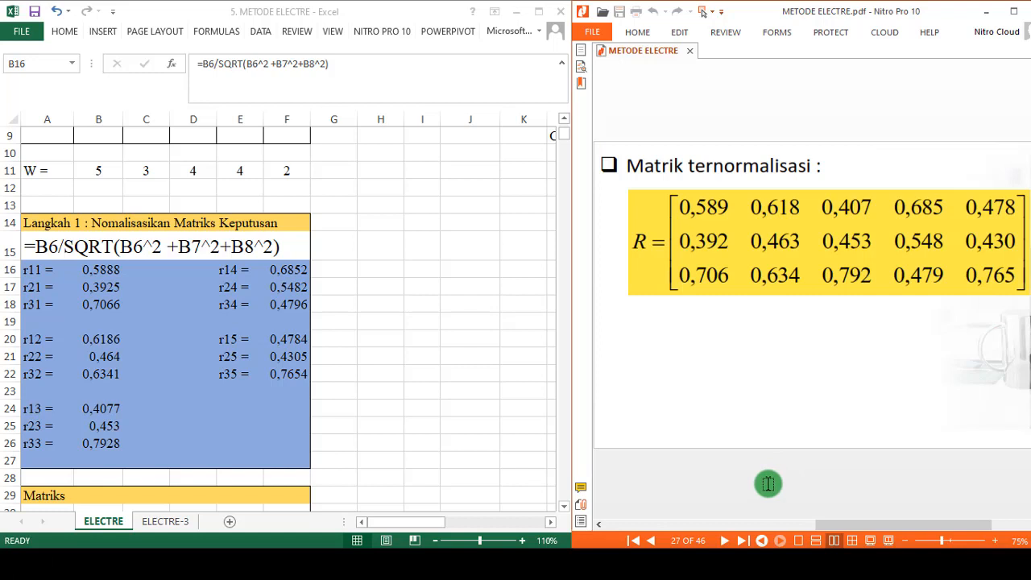
pyautogui.scroll(3, 767, 483)
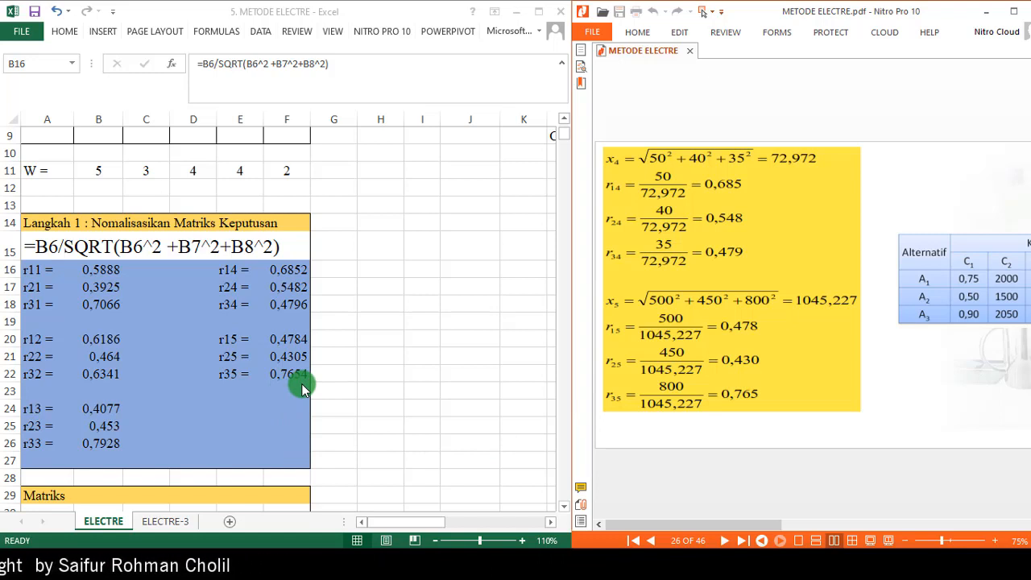
# View matrix R below the Step 1 results alongside PDF page 28 on weighting the normalised matrix.
pyautogui.click(568, 506)
pyautogui.click(566, 510)
pyautogui.click(566, 509)
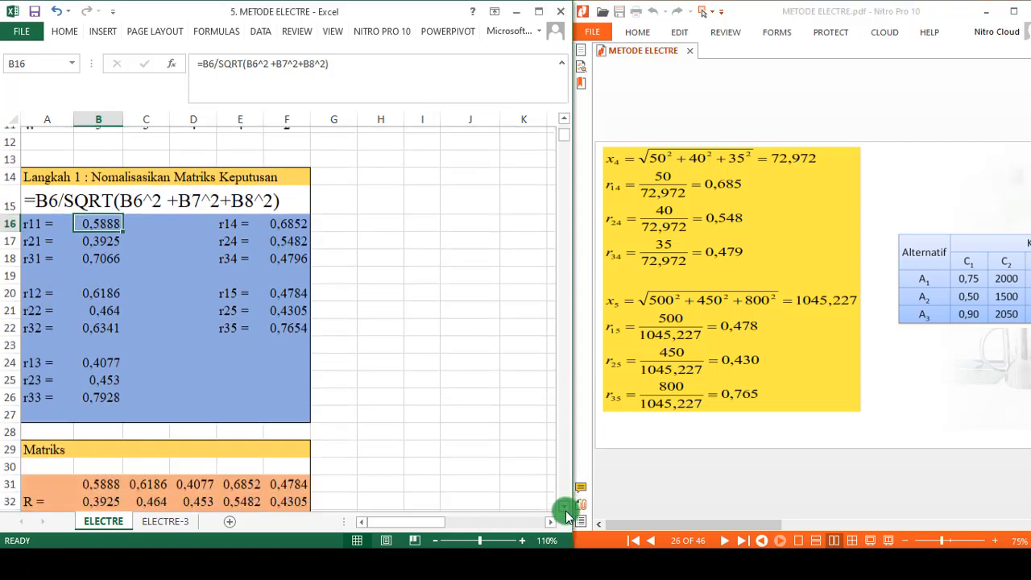
pyautogui.click(566, 510)
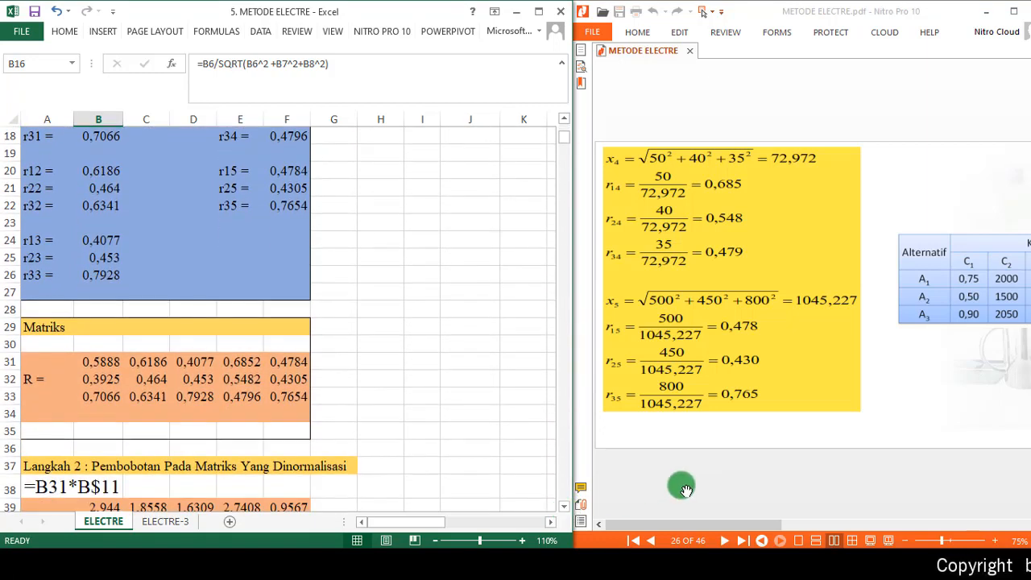
pyautogui.press('Right')
pyautogui.press('Right')
pyautogui.press('Right')
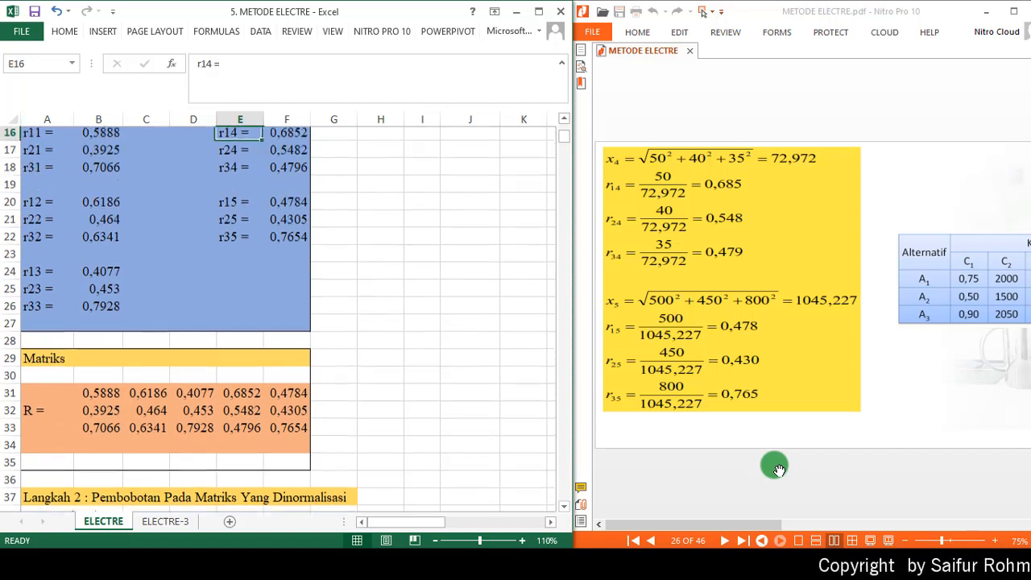
pyautogui.click(764, 469)
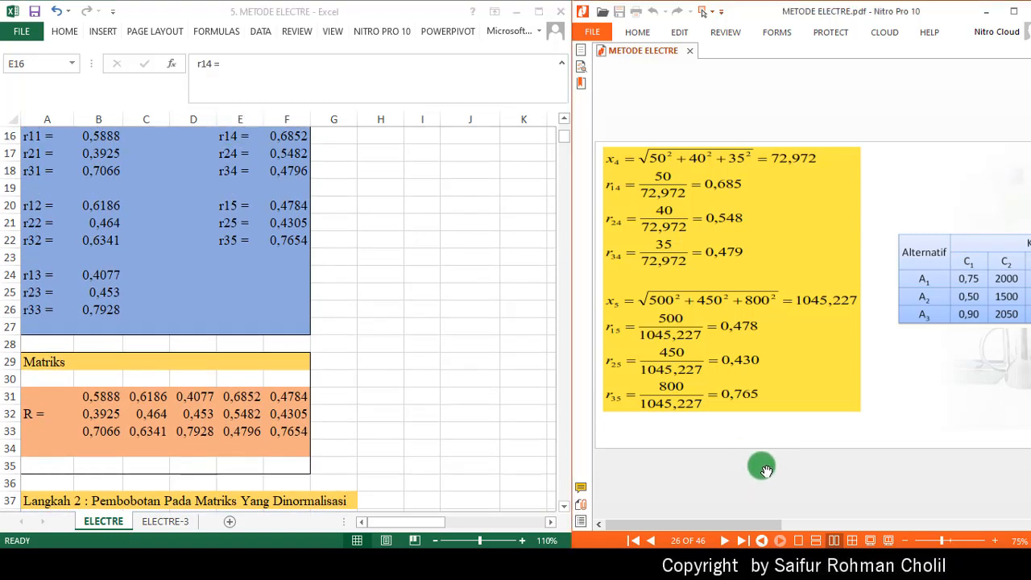
pyautogui.scroll(-2, 763, 469)
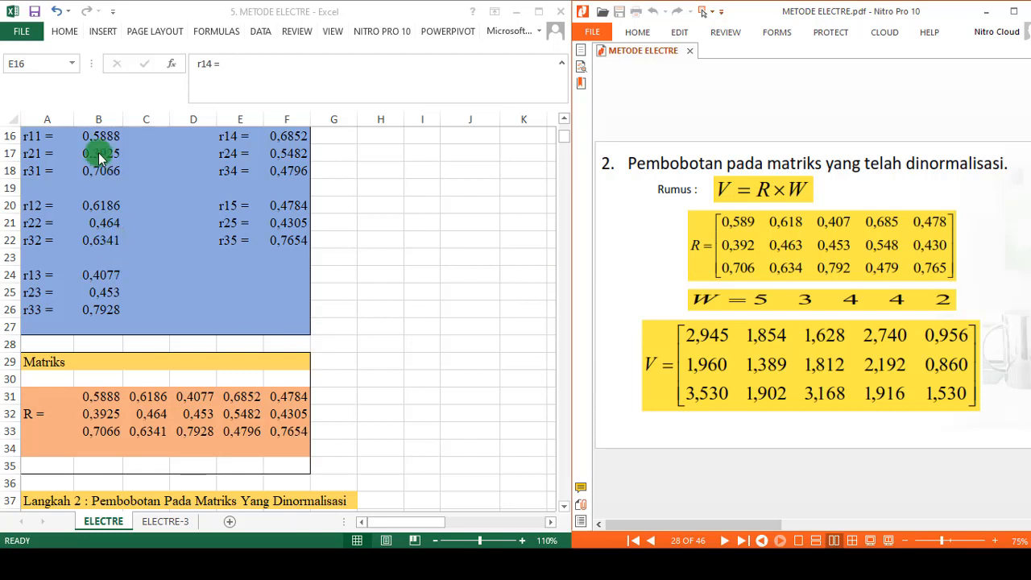
# Inspect the cell references behind matrix R in B31:B33, C31:C32 and D31.
pyautogui.click(94, 396)
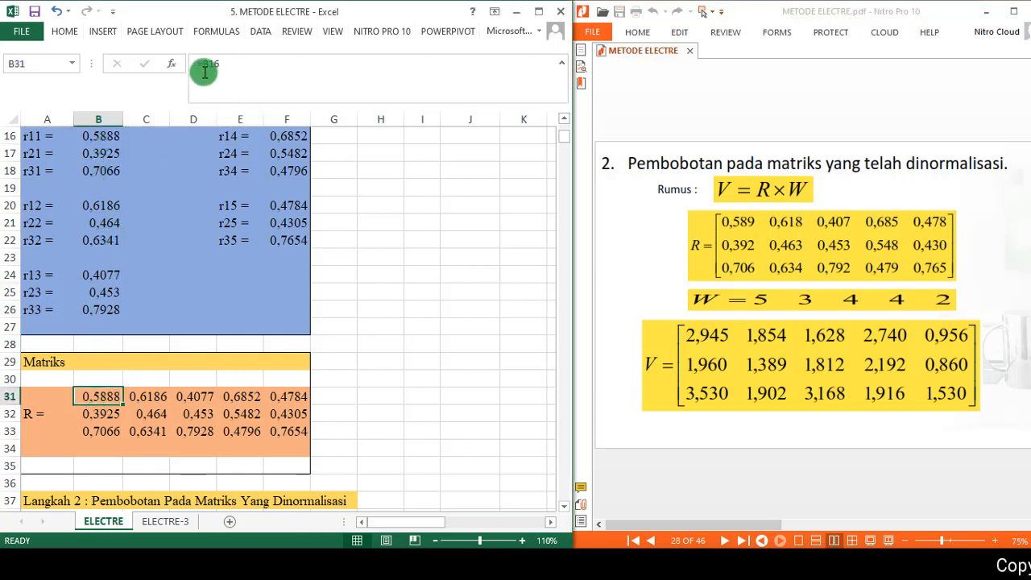
pyautogui.click(106, 415)
pyautogui.click(106, 431)
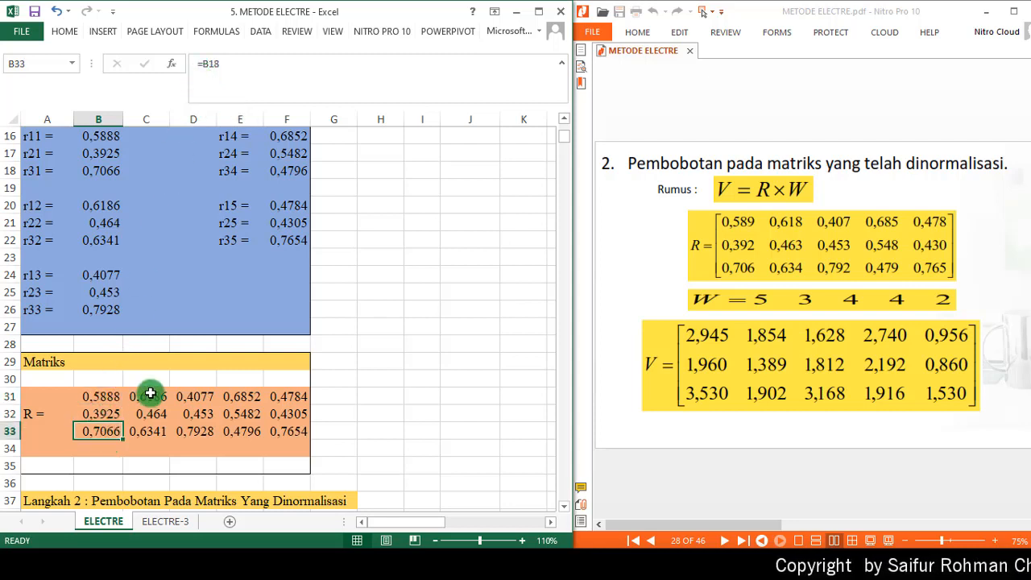
pyautogui.click(149, 396)
pyautogui.click(147, 413)
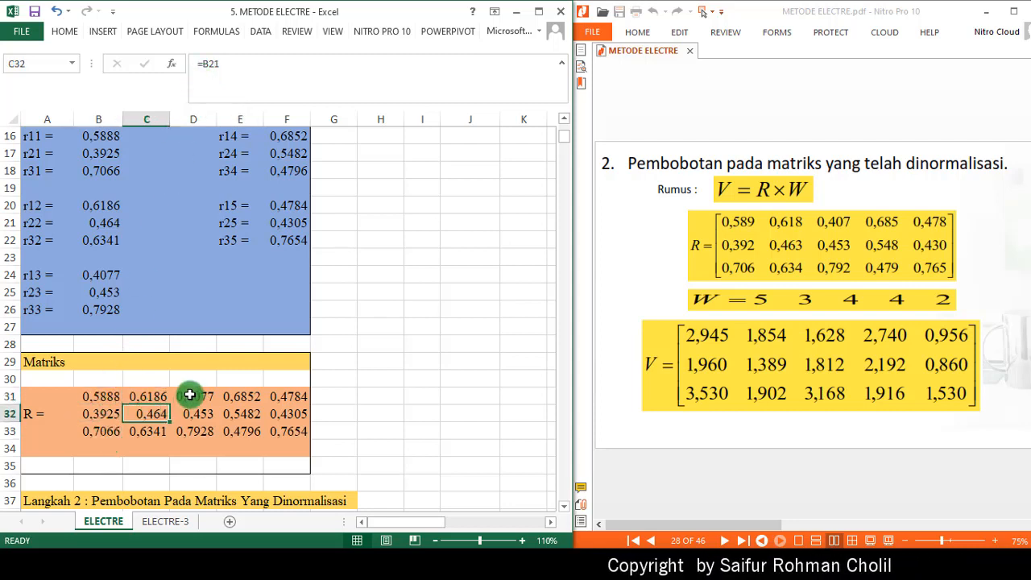
pyautogui.click(192, 396)
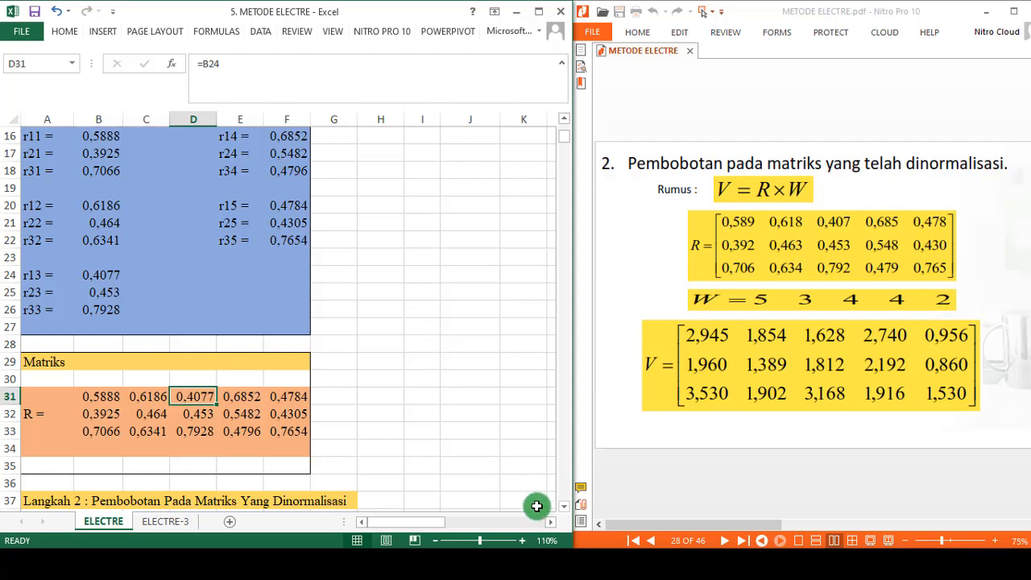
# Examine the Step 2 weighted matrix V and the criteria weights W in row 11 against the PDF formula V = R × W.
pyautogui.click(565, 506)
pyautogui.click(565, 506)
pyautogui.click(564, 506)
pyautogui.click(565, 506)
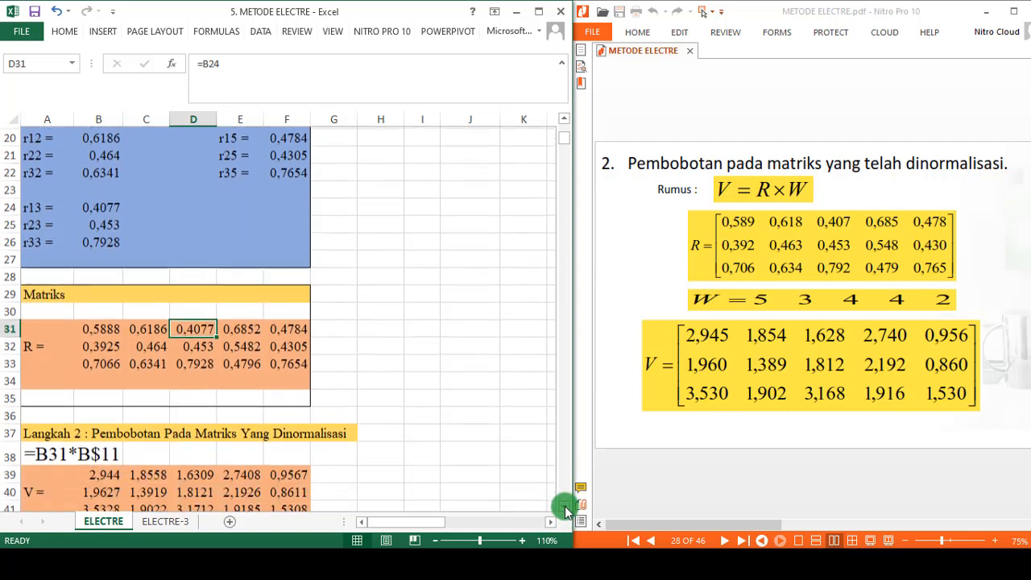
pyautogui.click(565, 506)
pyautogui.click(565, 506)
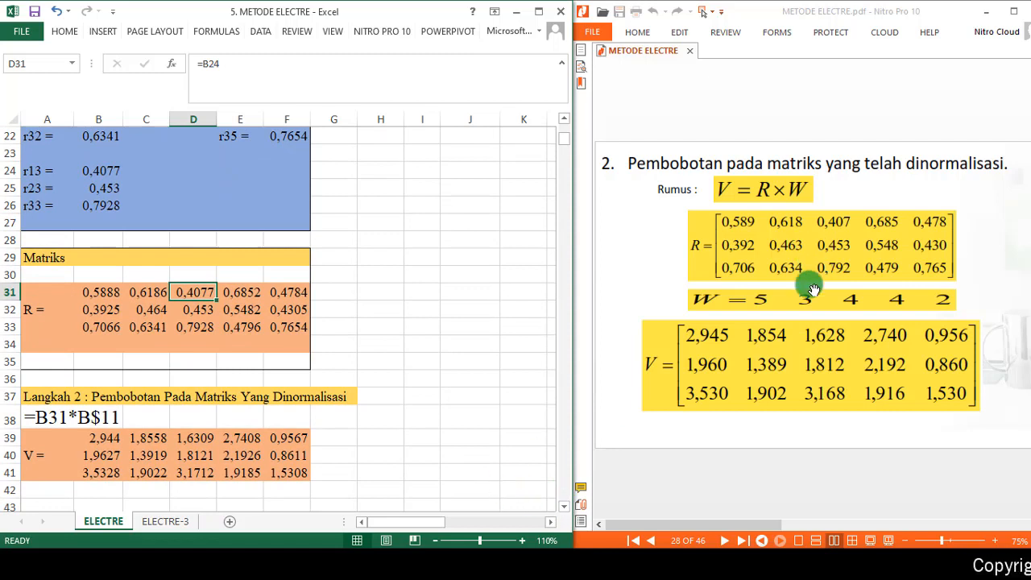
pyautogui.click(563, 123)
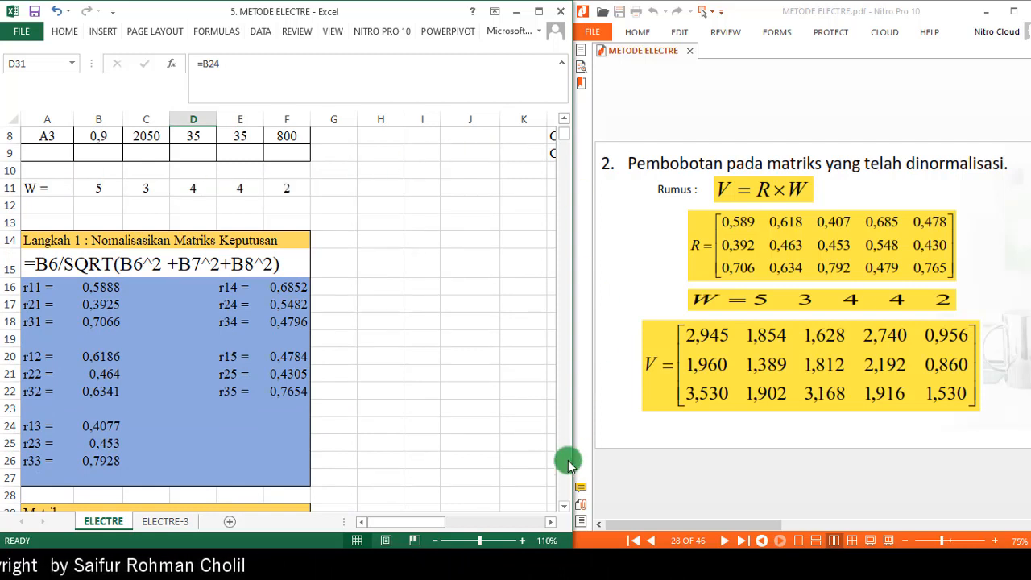
pyautogui.click(568, 508)
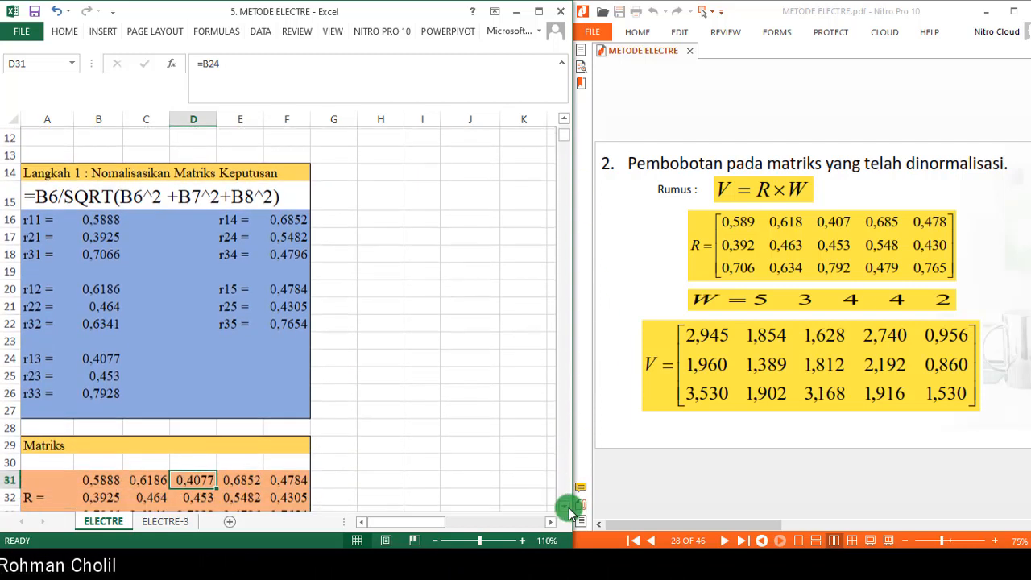
pyautogui.click(568, 507)
pyautogui.click(569, 507)
pyautogui.click(569, 507)
pyautogui.click(568, 508)
pyautogui.click(568, 507)
pyautogui.click(569, 507)
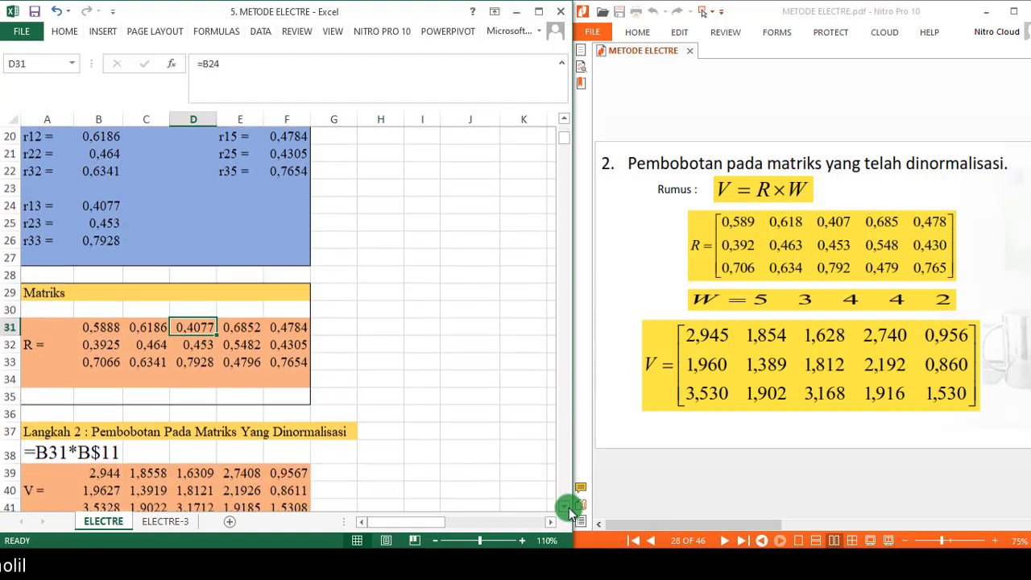
pyautogui.click(569, 507)
pyautogui.click(568, 507)
pyautogui.click(569, 507)
pyautogui.click(568, 507)
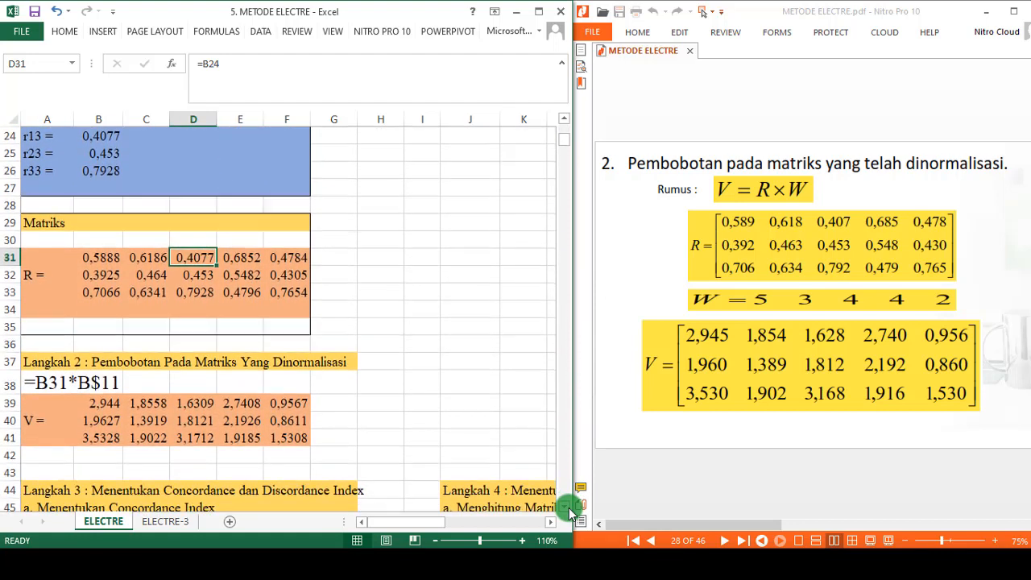
# Check the weighting formulas in B39:D39 and fill =B31*B$11 from B39 across matrix V through F41.
pyautogui.click(99, 402)
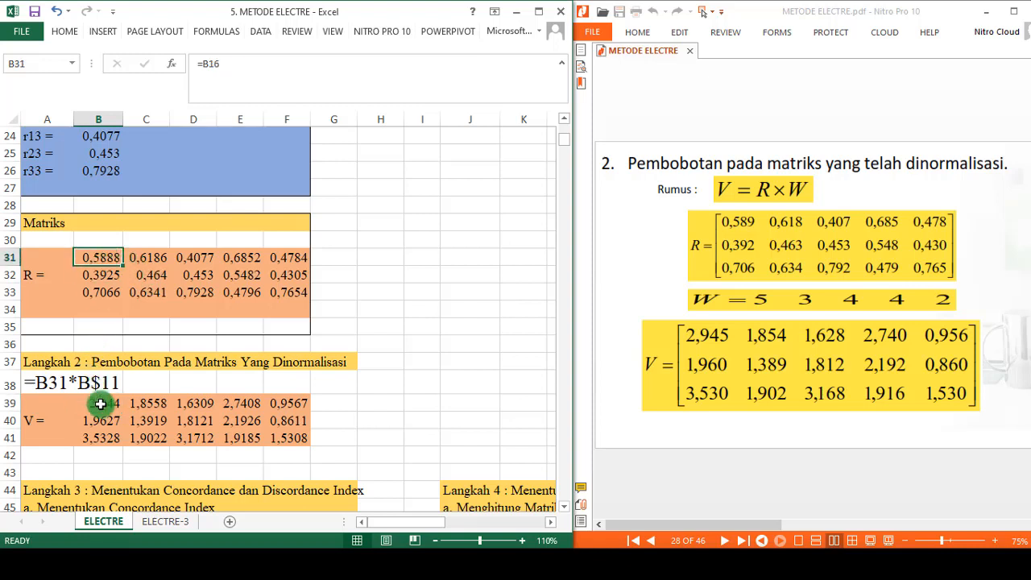
pyautogui.click(148, 406)
pyautogui.click(196, 406)
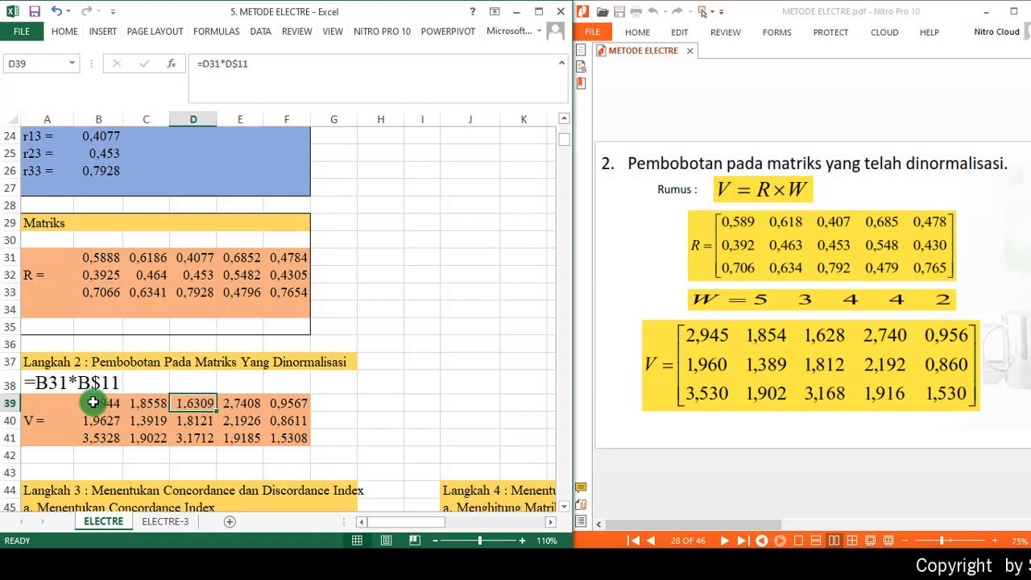
pyautogui.click(95, 403)
pyautogui.moveTo(122, 412); pyautogui.dragTo(295, 448)
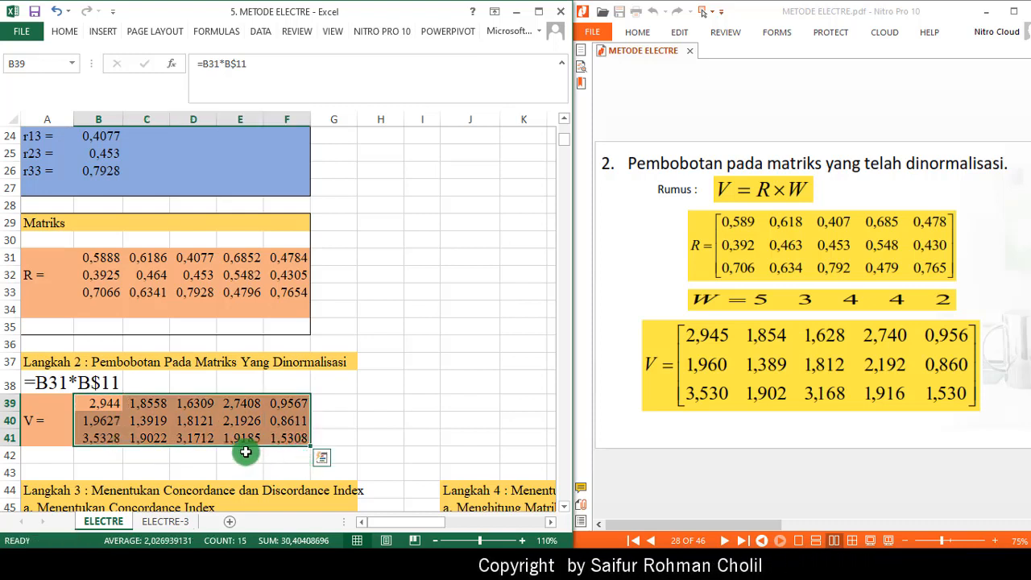
pyautogui.click(103, 411)
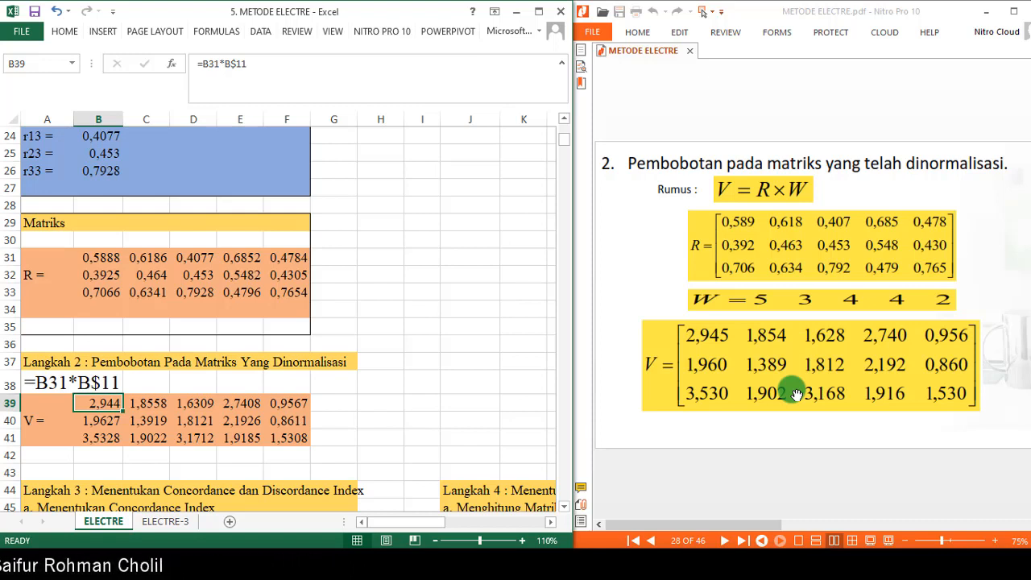
# Examine the Step 3 concordance and discordance index tables in the sheet alongside their definitions on PDF pages 29 and 30.
pyautogui.click(782, 488)
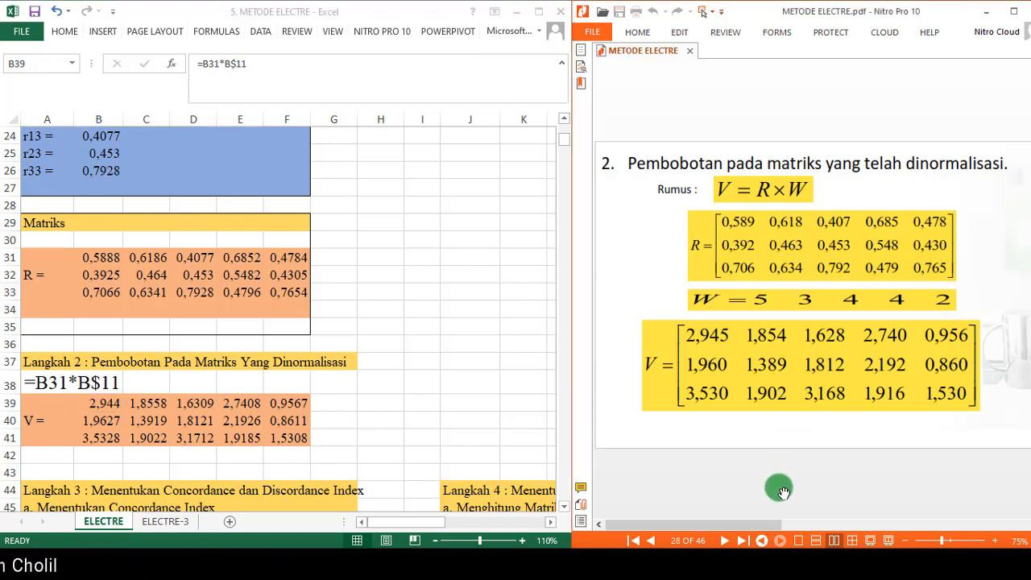
pyautogui.scroll(-1, 784, 492)
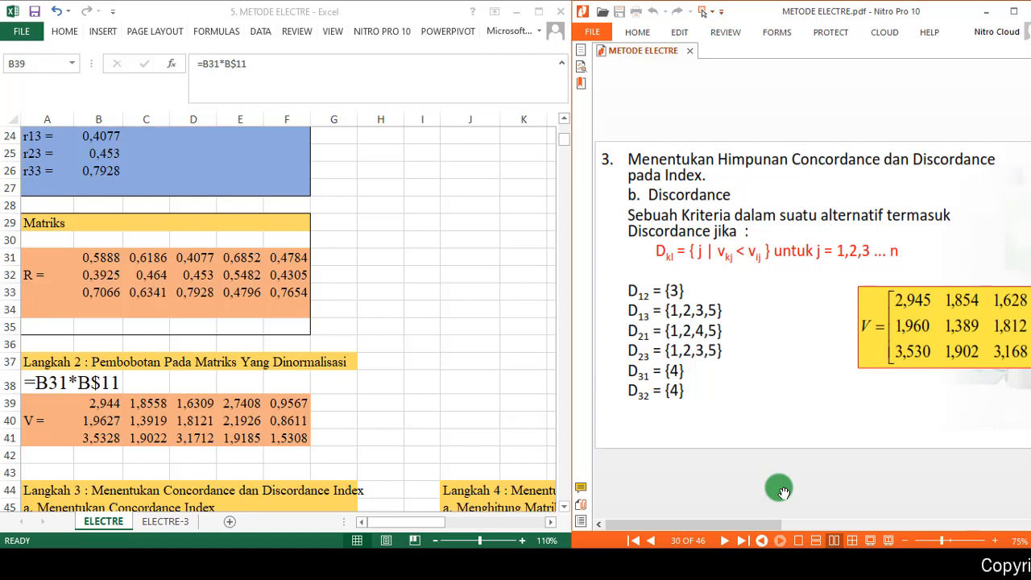
pyautogui.click(563, 507)
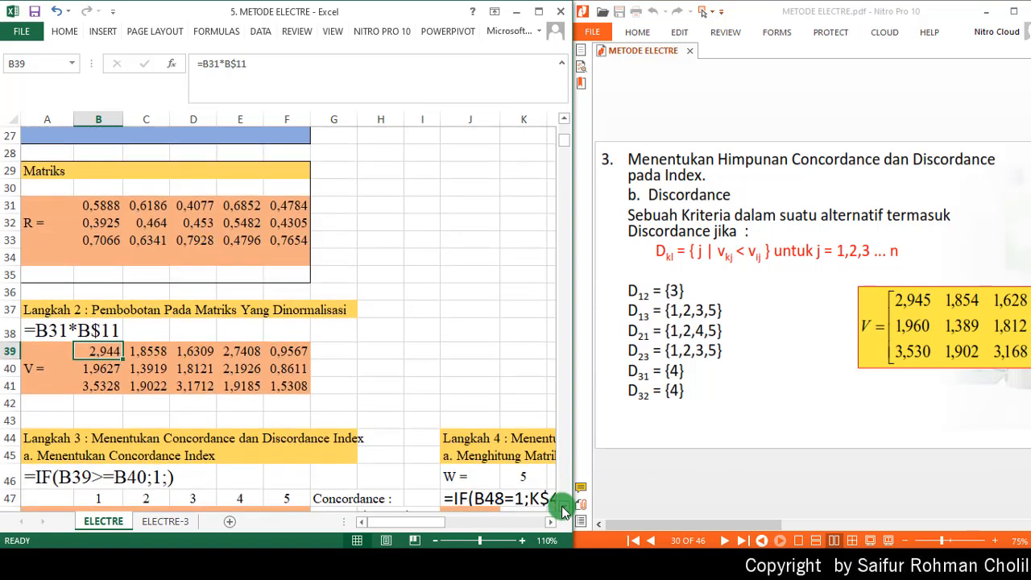
pyautogui.click(563, 507)
pyautogui.click(562, 507)
pyautogui.click(563, 507)
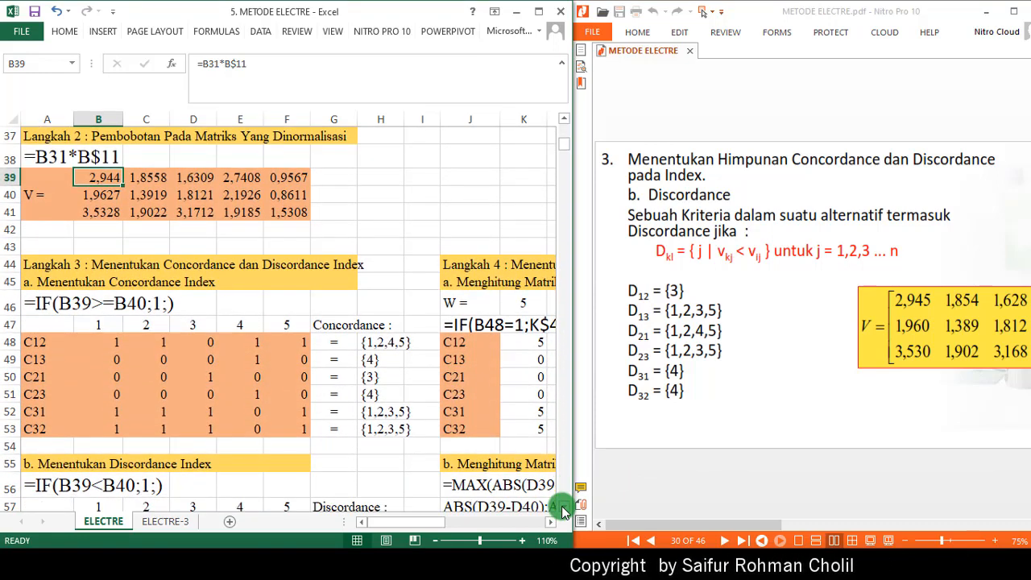
pyautogui.click(563, 507)
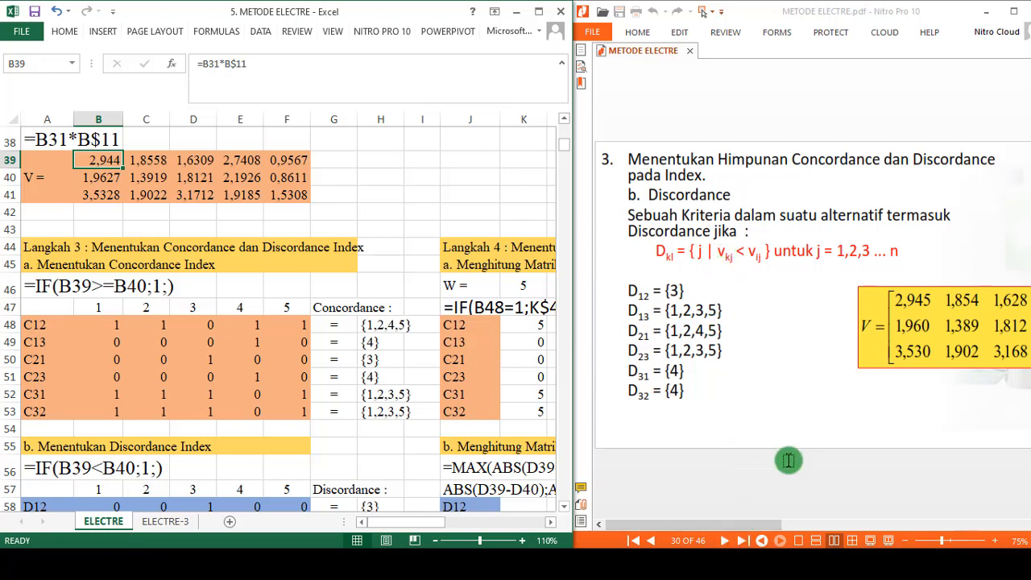
pyautogui.press('Left')
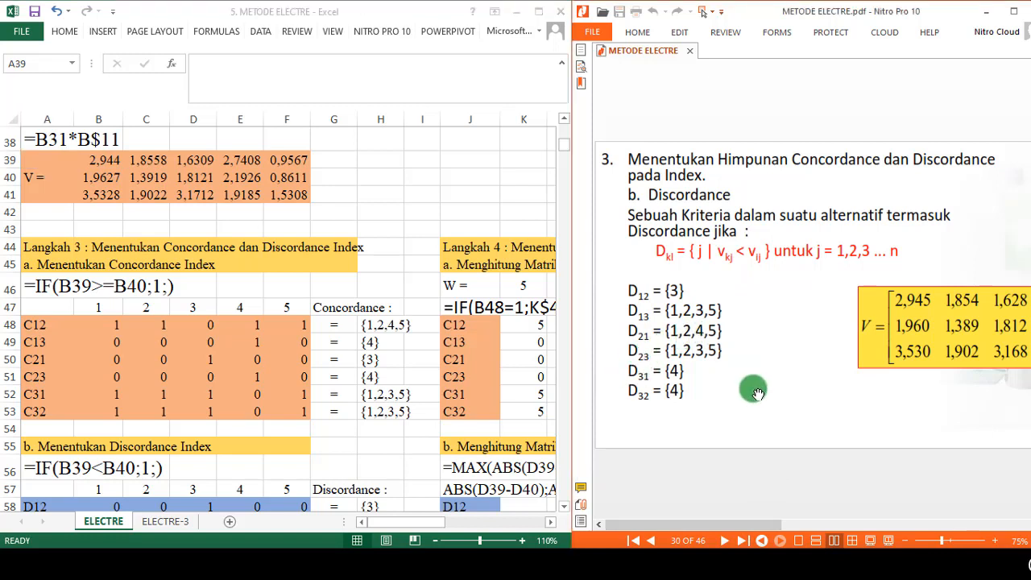
pyautogui.scroll(1, 758, 394)
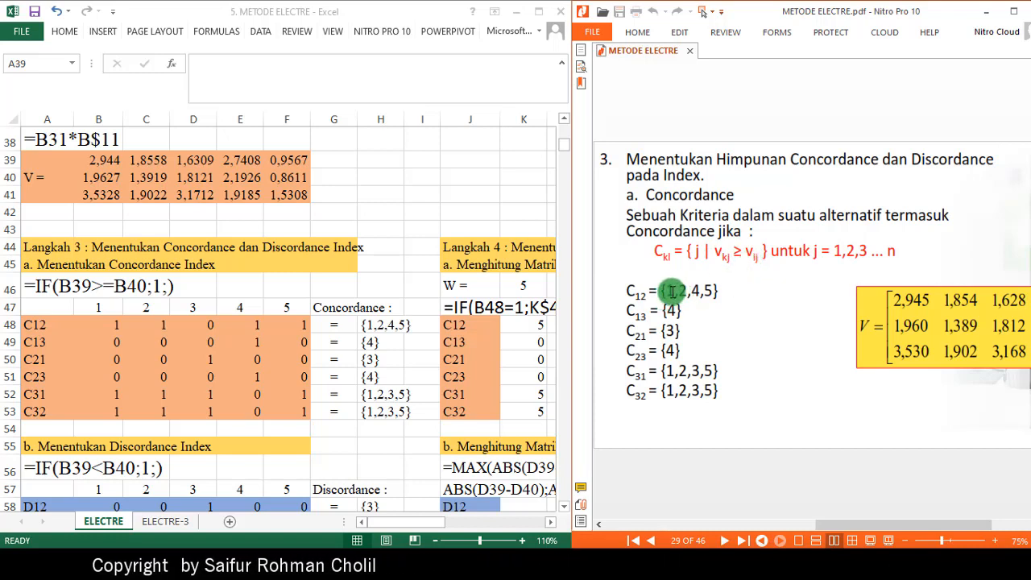
# Inspect the criterion headers 1 to 5 in row 47 and the C12 concordance formula in B48.
pyautogui.click(92, 309)
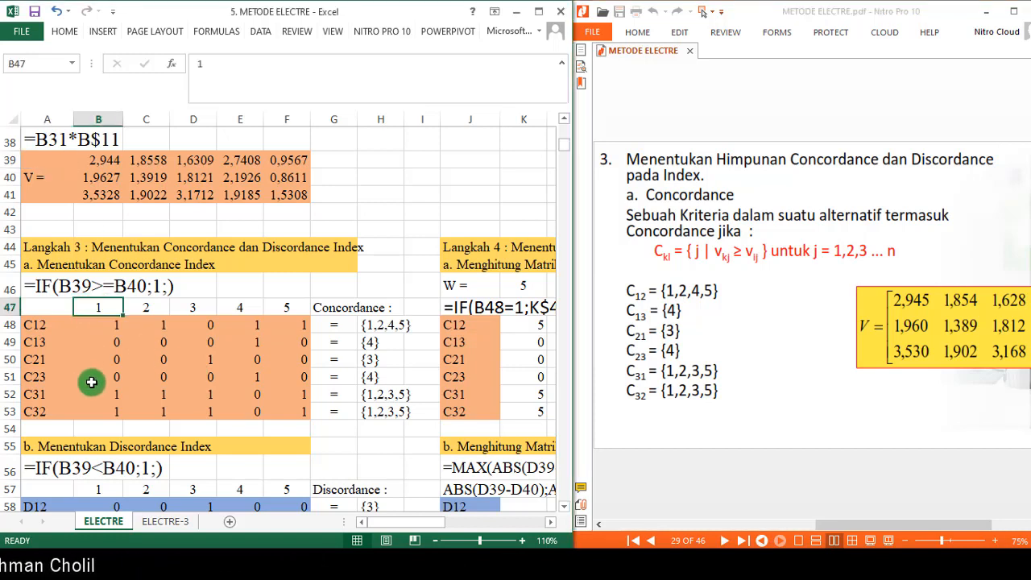
pyautogui.press('Right')
pyautogui.press('Right')
pyautogui.press('Right')
pyautogui.press('Right')
pyautogui.press('Right')
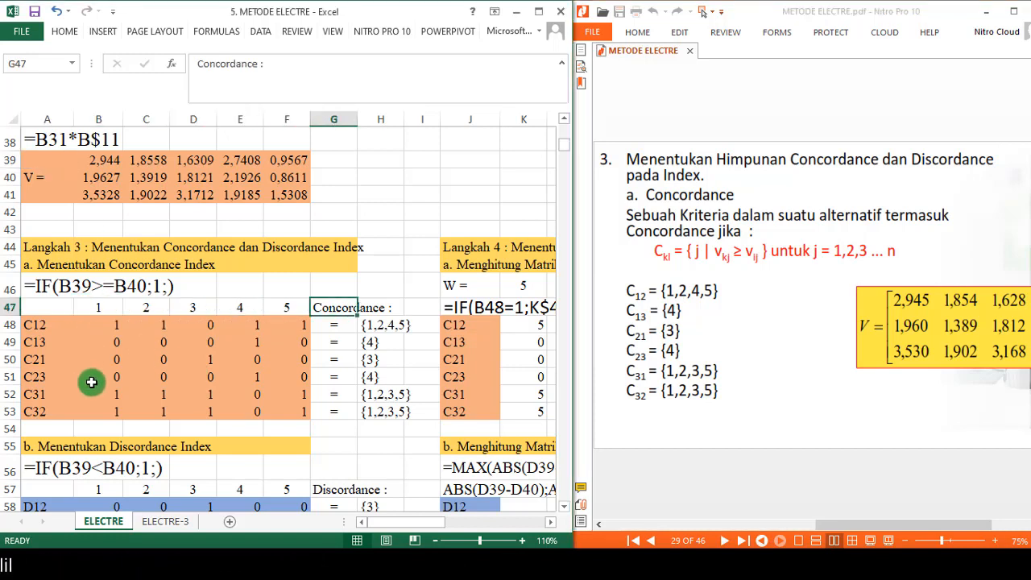
pyautogui.press('Left')
pyautogui.press('Left')
pyautogui.press('Left')
pyautogui.press('Left')
pyautogui.press('Left')
pyautogui.press('Left')
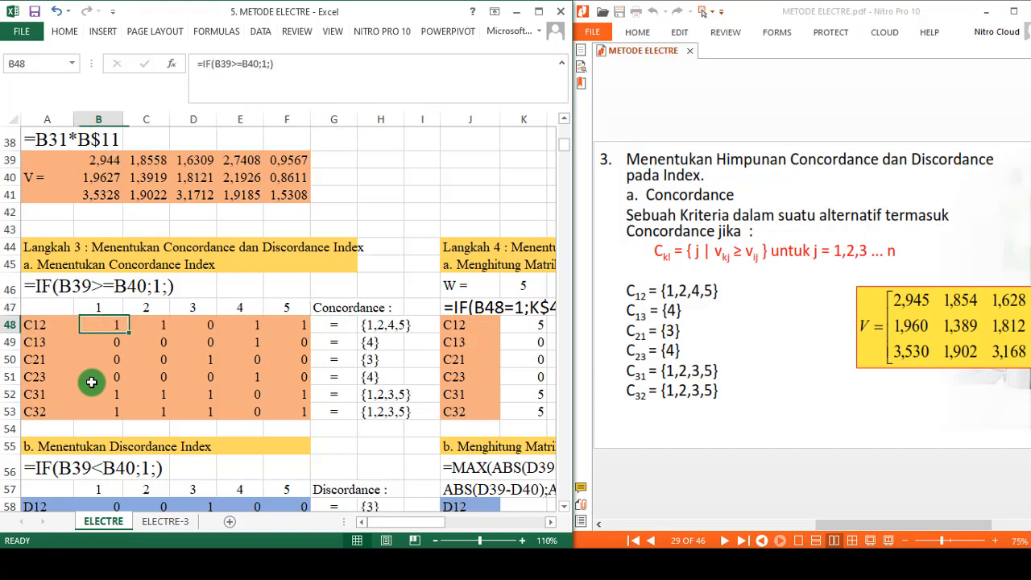
pyautogui.press('Right')
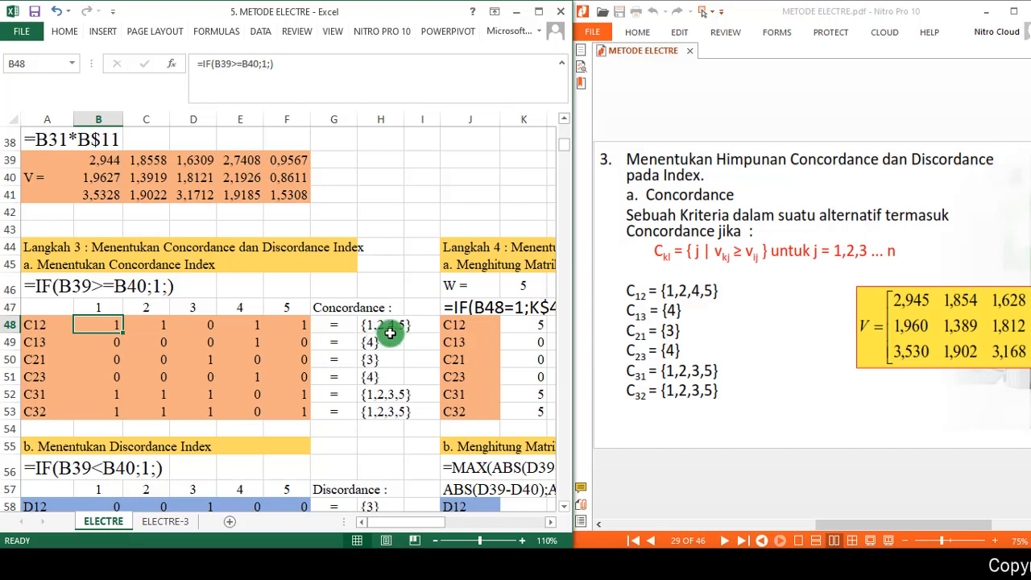
pyautogui.click(104, 311)
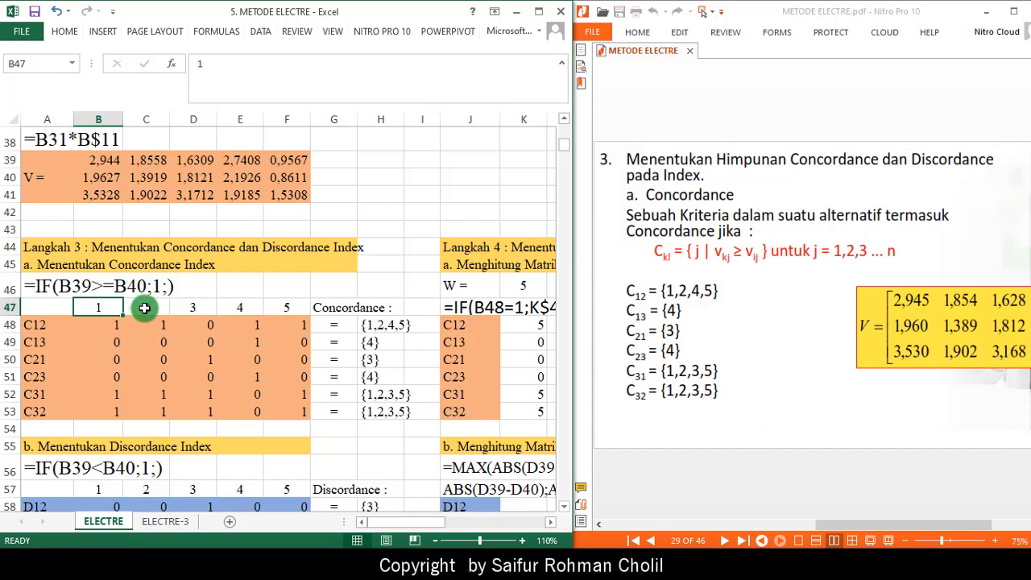
# Examine the criterion headers in row 47 and the pair labels C12 to C32 in column A against matrix V.
pyautogui.click(143, 306)
pyautogui.click(196, 307)
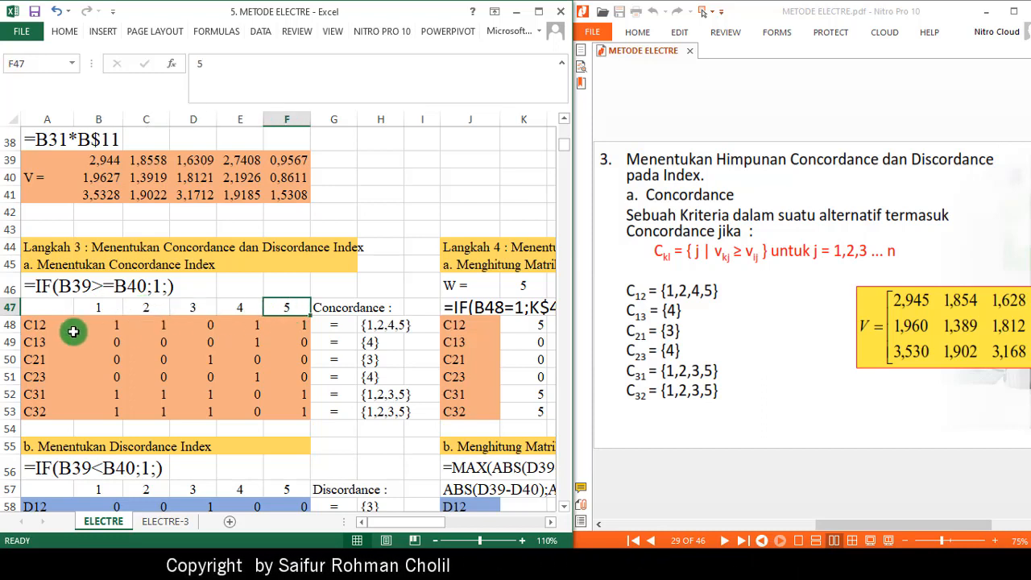
pyautogui.click(36, 326)
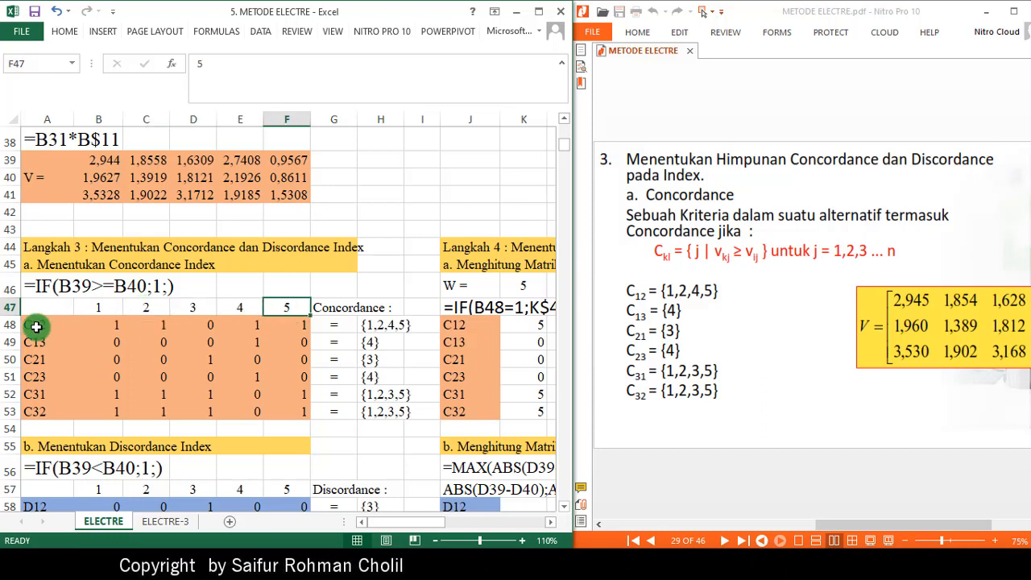
pyautogui.click(36, 412)
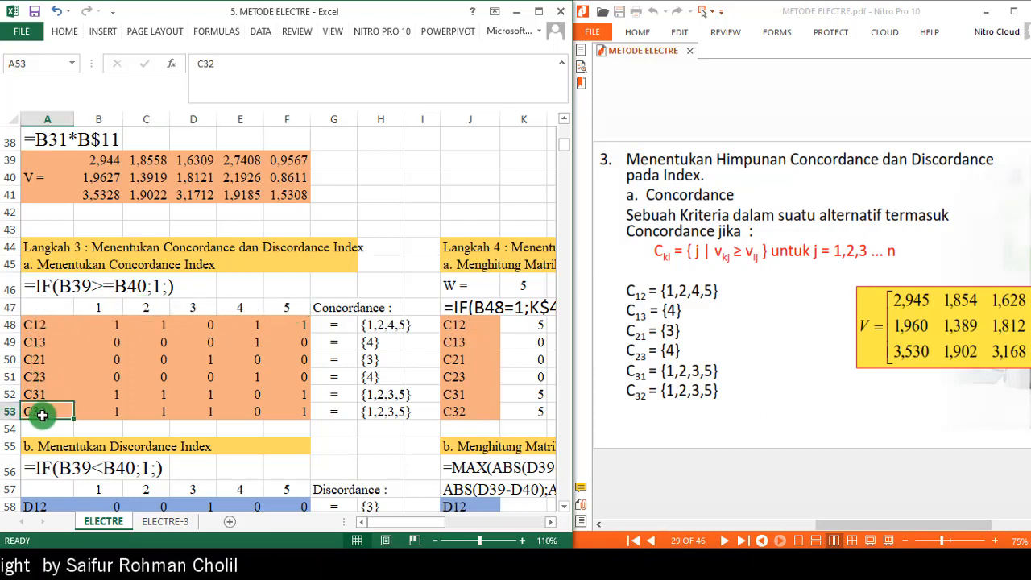
pyautogui.click(99, 163)
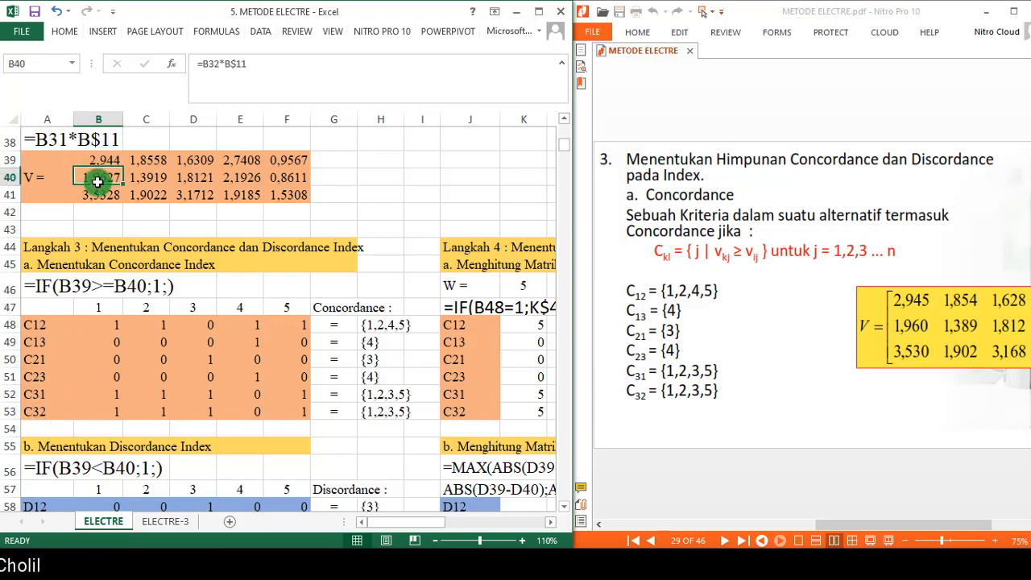
pyautogui.click(51, 334)
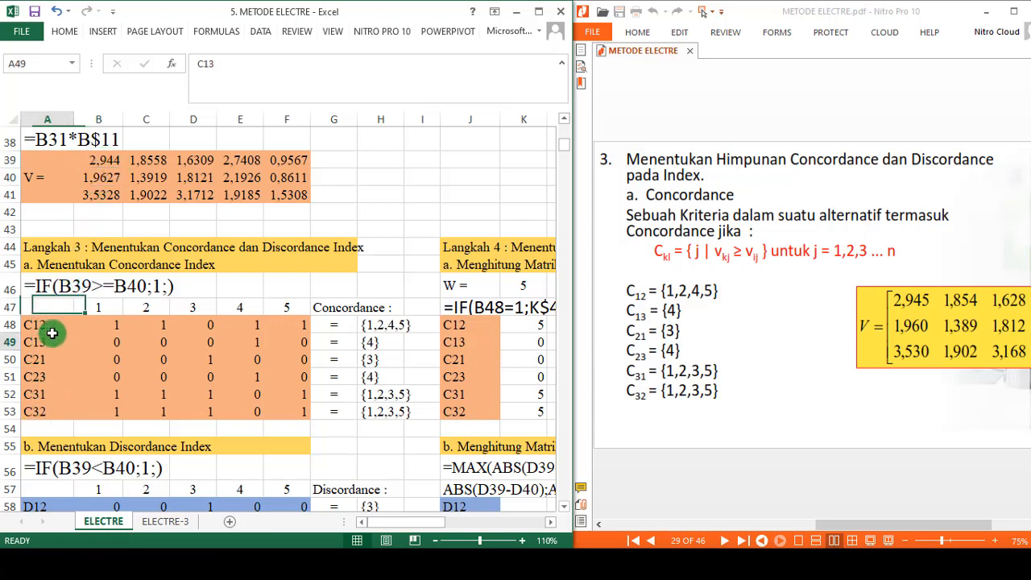
# Inspect the matrix V values in B39:B41 and the C12 concordance formulas comparing them in B48 and C48.
pyautogui.click(100, 160)
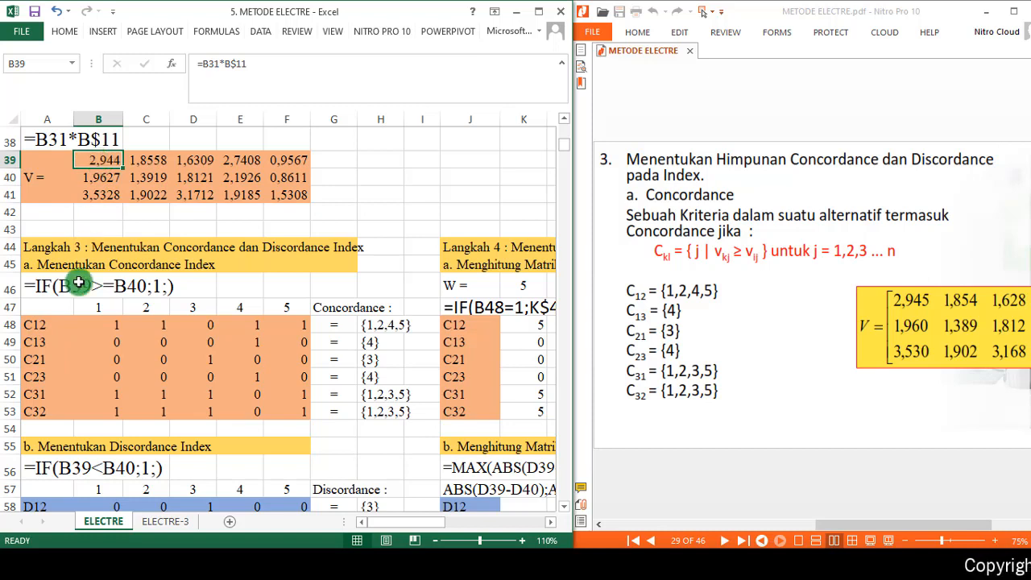
pyautogui.click(98, 178)
pyautogui.click(98, 195)
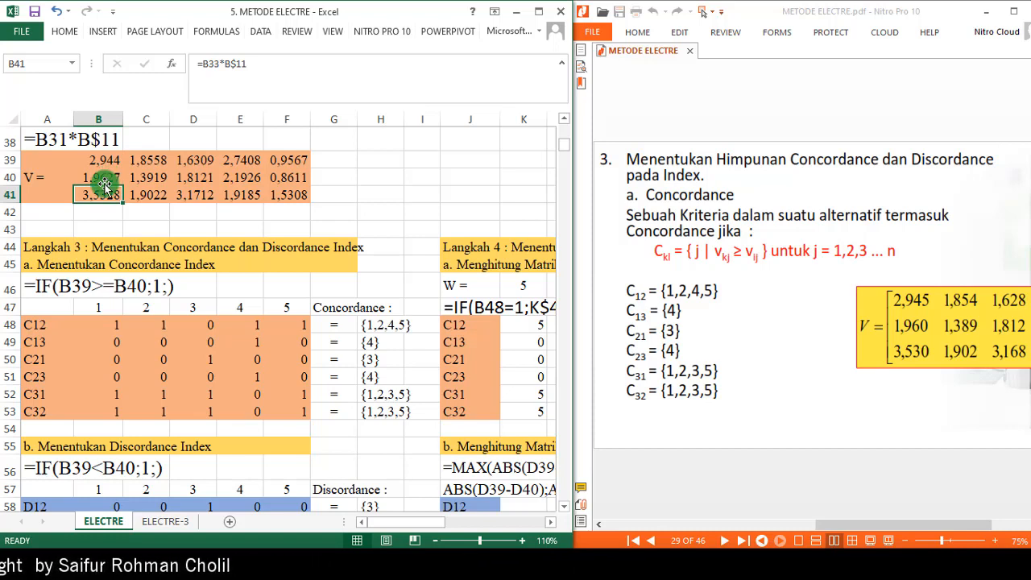
pyautogui.click(99, 330)
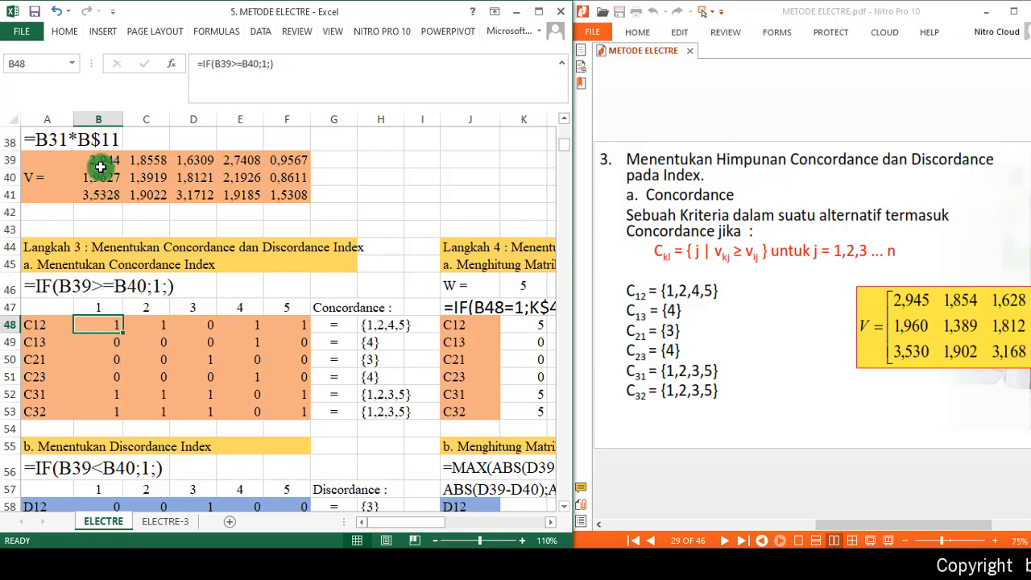
pyautogui.click(152, 324)
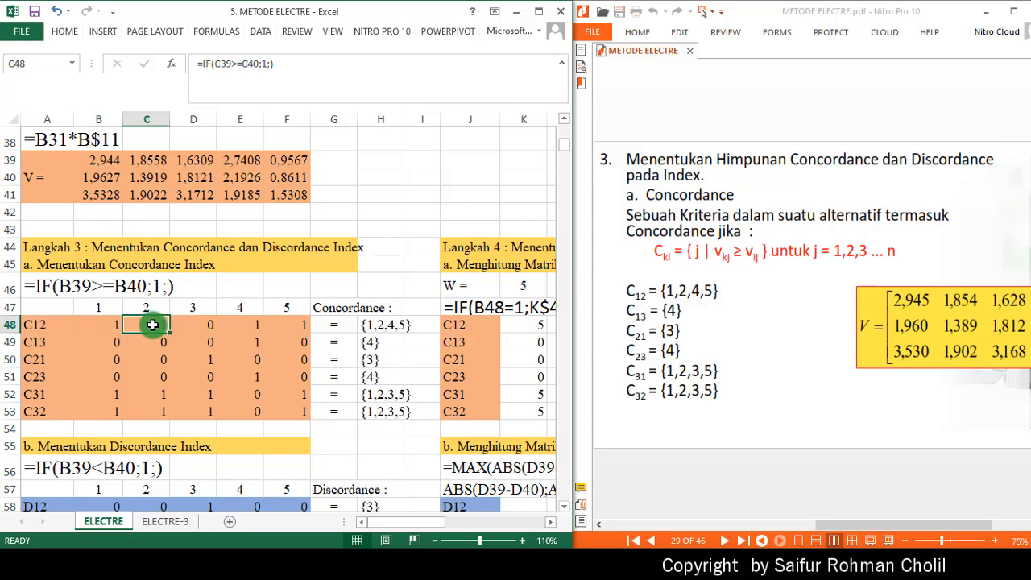
# Try filling the B48 concordance formula down to row 53 and across to column C, and undo both fills.
pyautogui.click(99, 325)
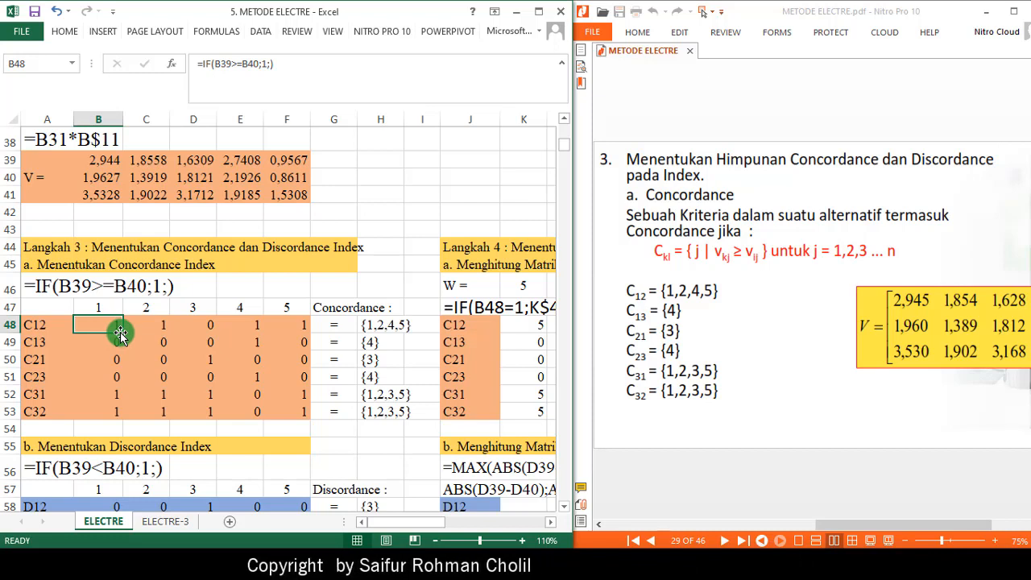
pyautogui.moveTo(123, 335); pyautogui.dragTo(171, 419)
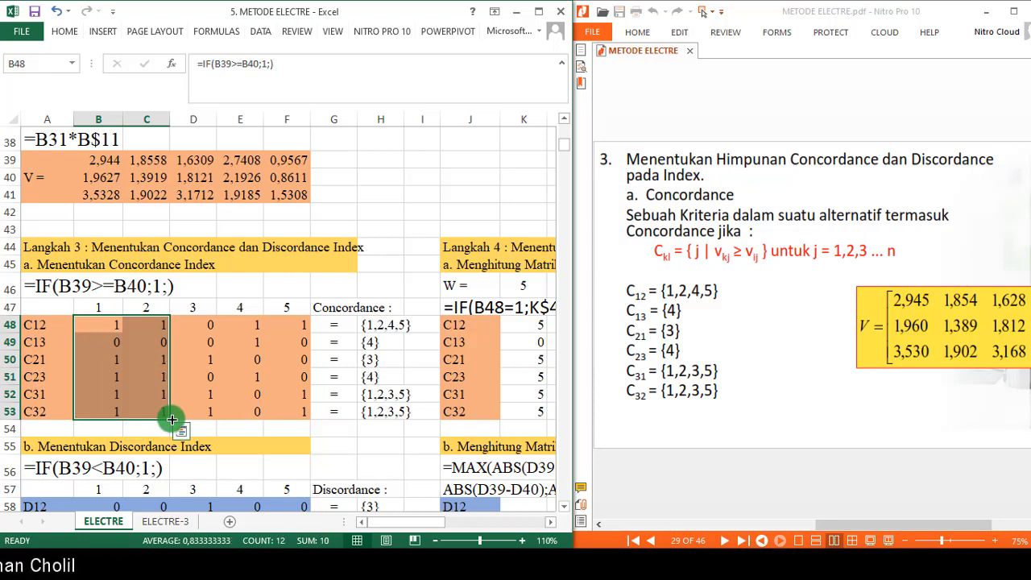
pyautogui.click(104, 328)
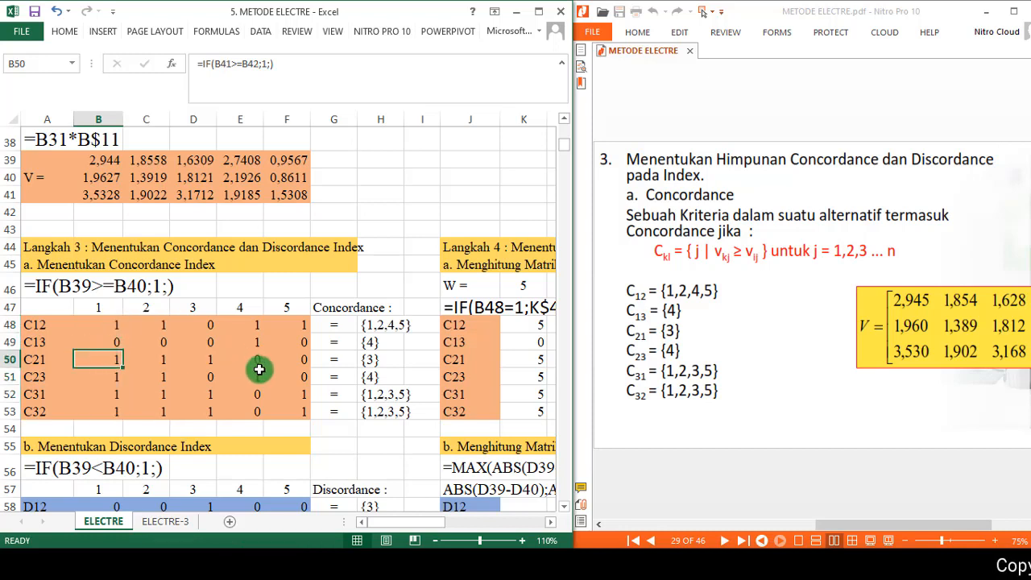
pyautogui.hotkey('ctrl', 'z')
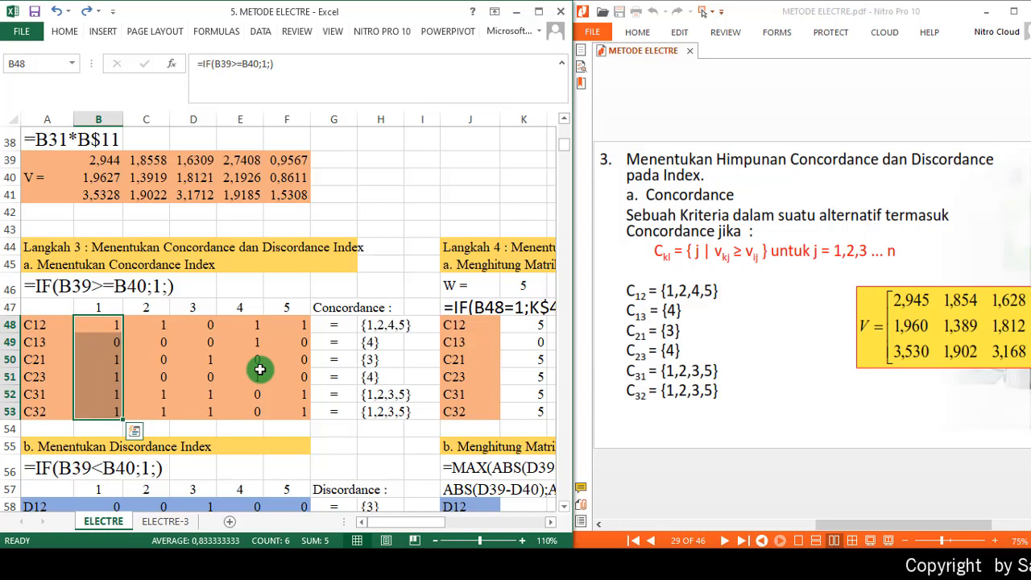
pyautogui.hotkey('ctrl', 'z')
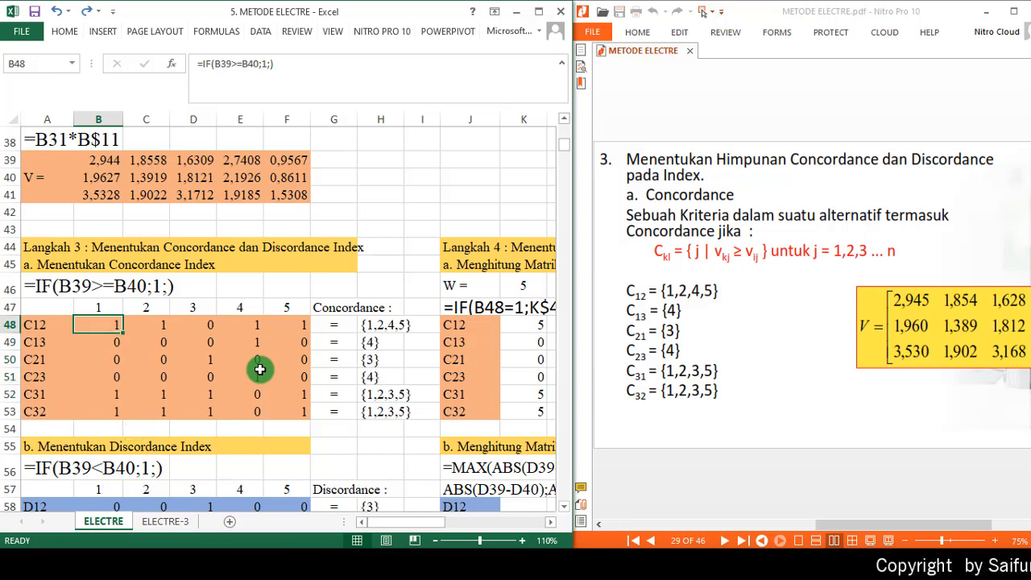
# Check the individual concordance formulas in rows 48 to 53 against the criteria sets in column H.
pyautogui.click(105, 342)
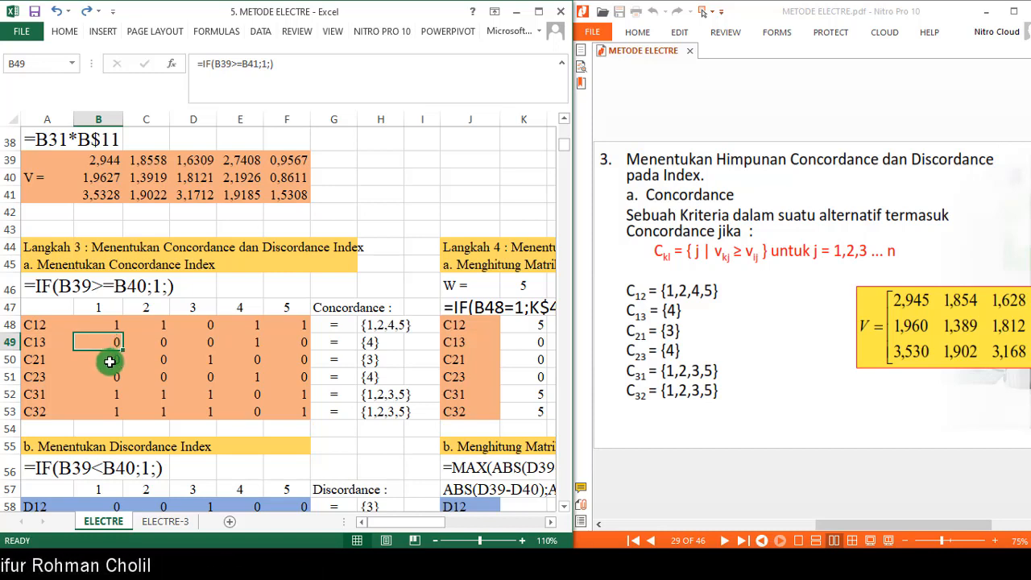
pyautogui.click(109, 361)
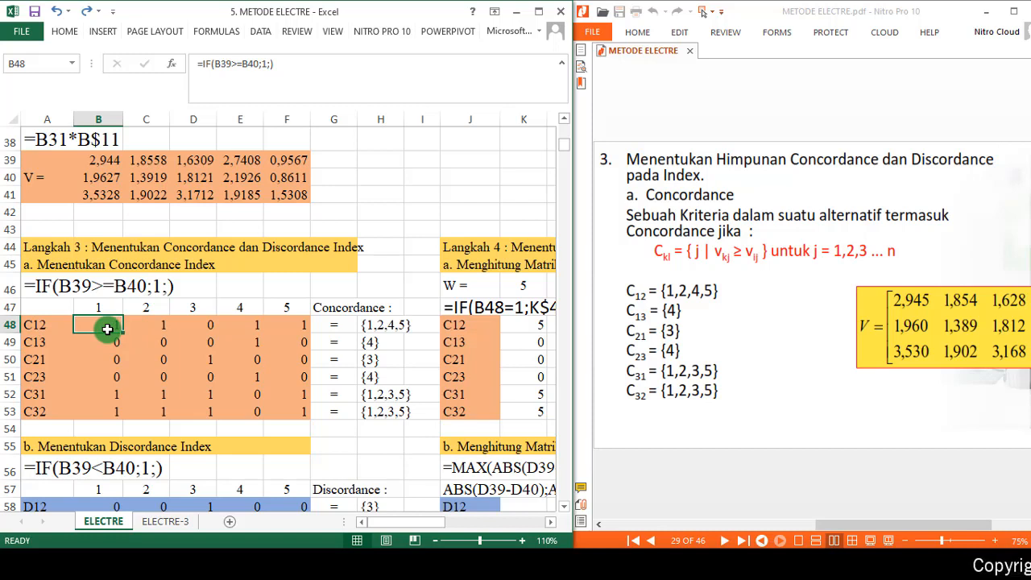
pyautogui.click(378, 326)
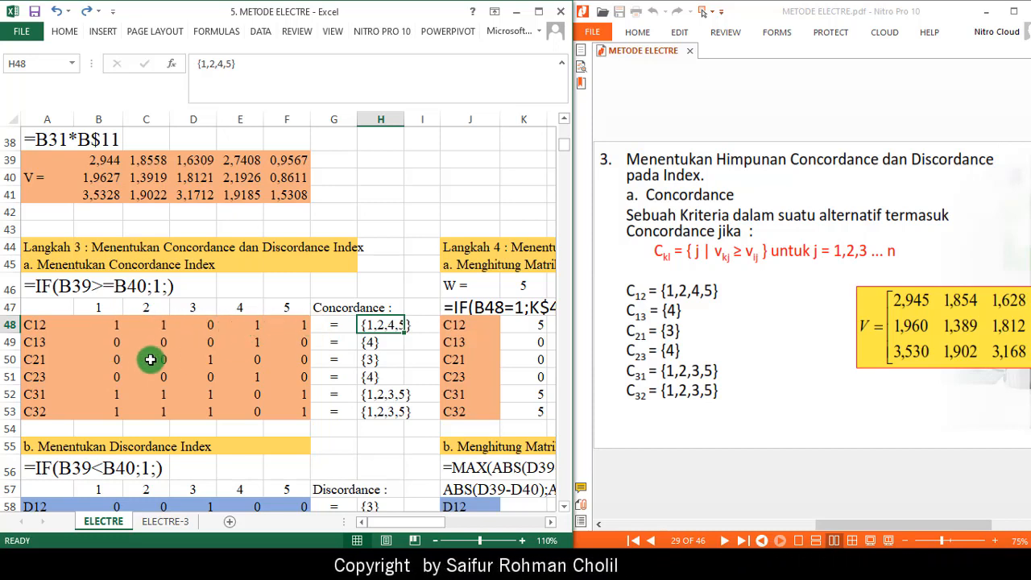
pyautogui.click(248, 344)
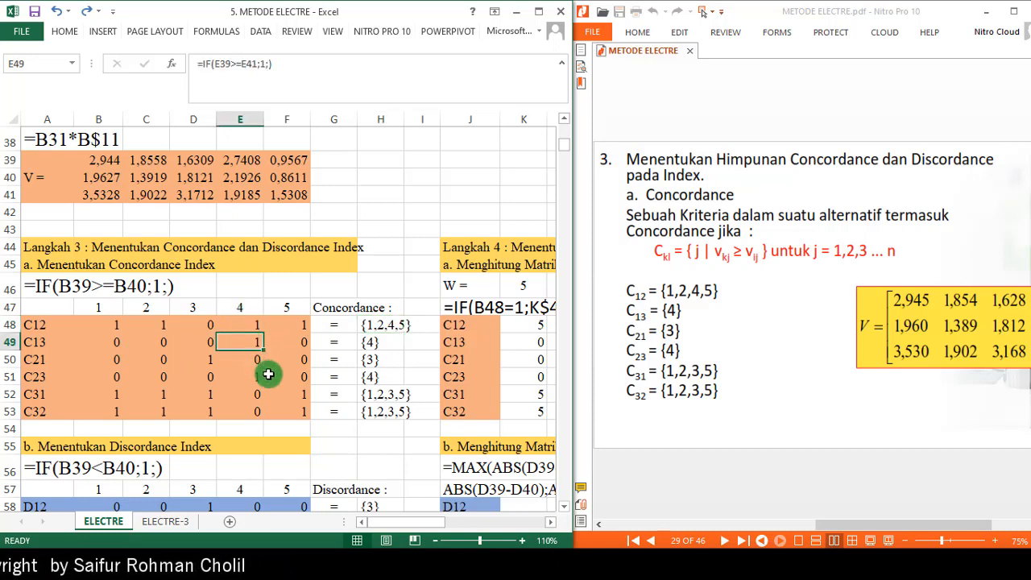
pyautogui.click(212, 361)
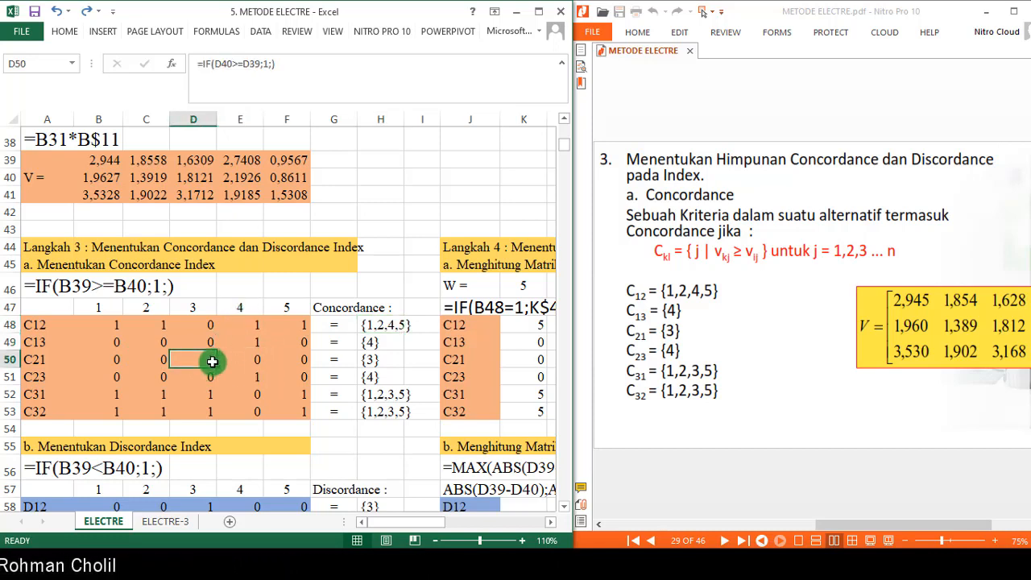
pyautogui.click(258, 378)
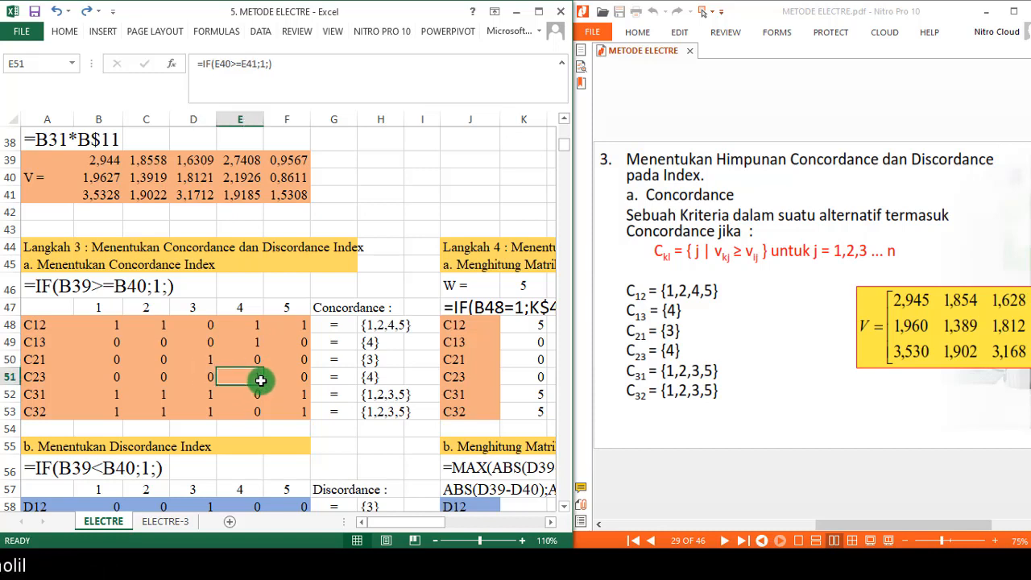
pyautogui.click(161, 395)
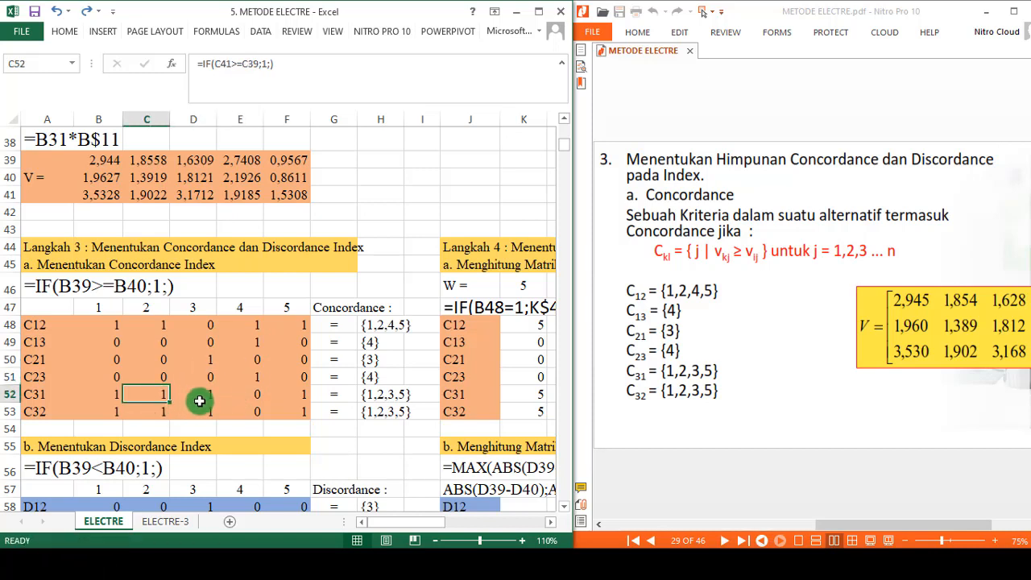
pyautogui.click(216, 400)
pyautogui.click(279, 400)
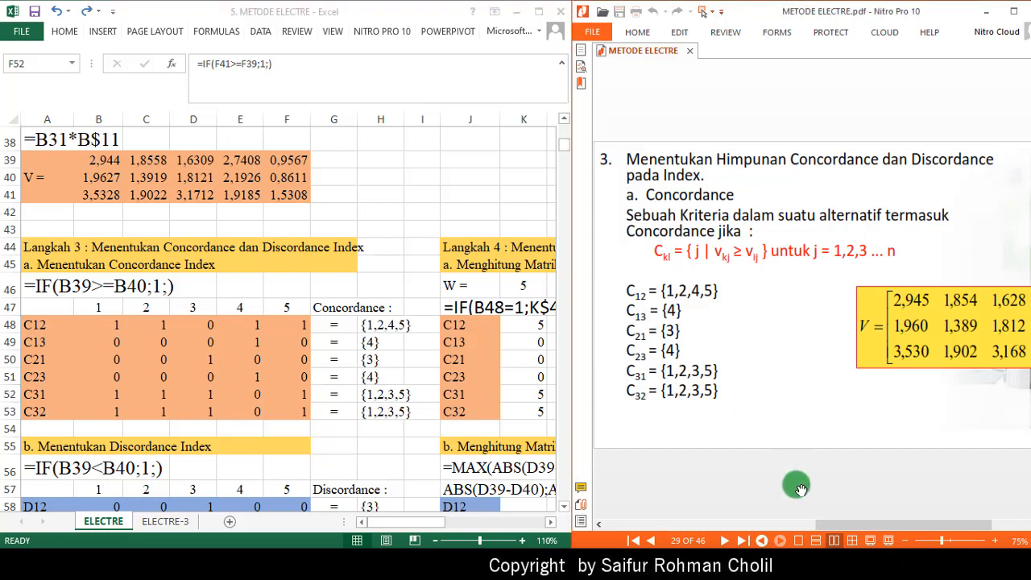
# Compare the discordance index formulas and sets in rows 58 to 63 with the Discordance definition on PDF page 30.
pyautogui.scroll(-2, 797, 483)
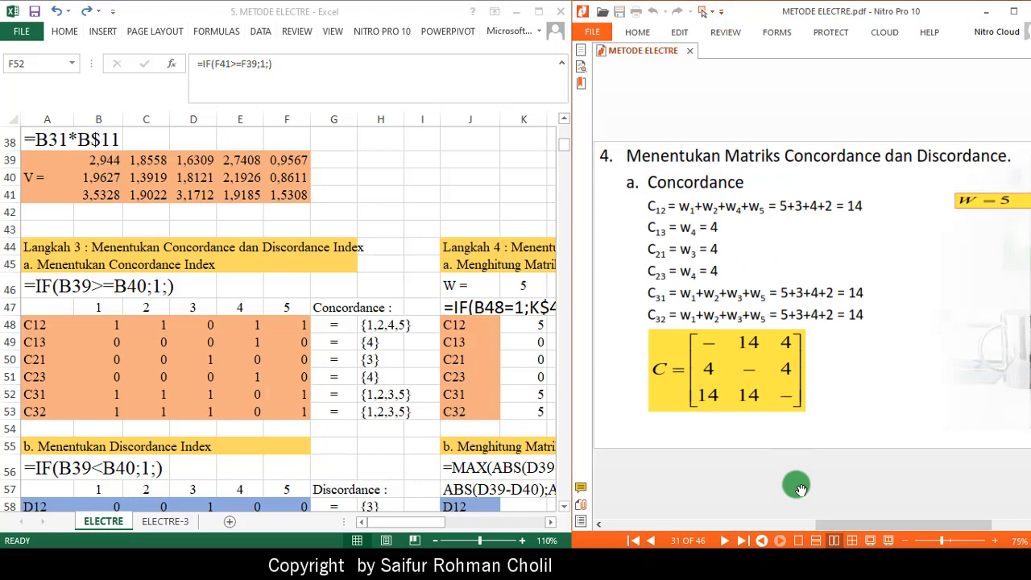
pyautogui.scroll(1, 799, 488)
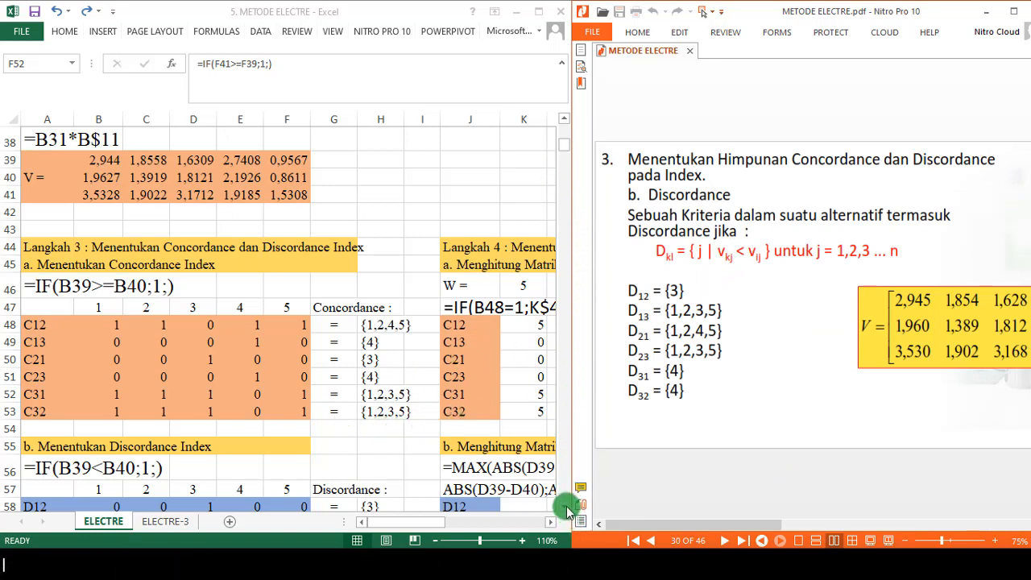
pyautogui.click(110, 329)
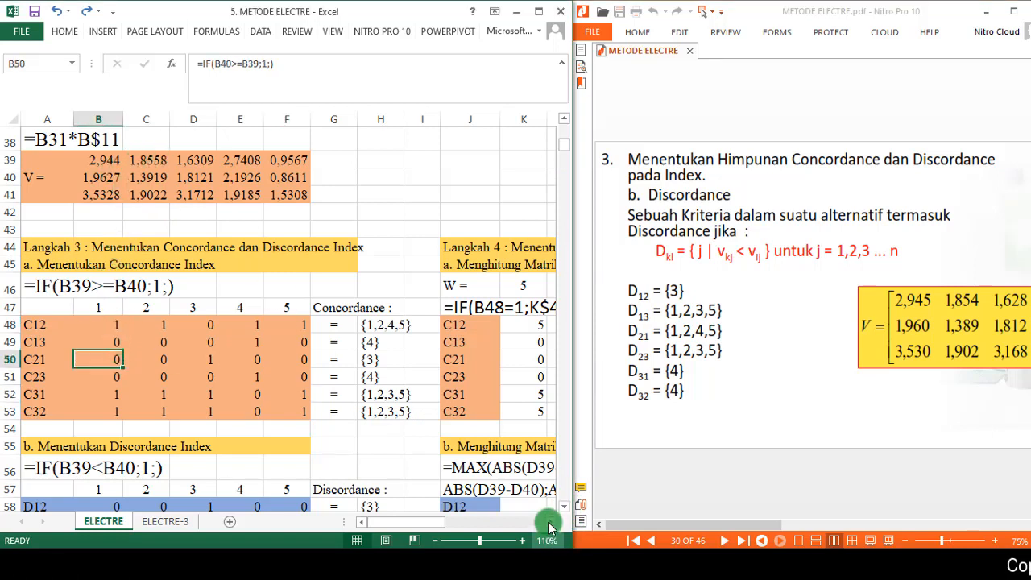
pyautogui.scroll(-3, 561, 510)
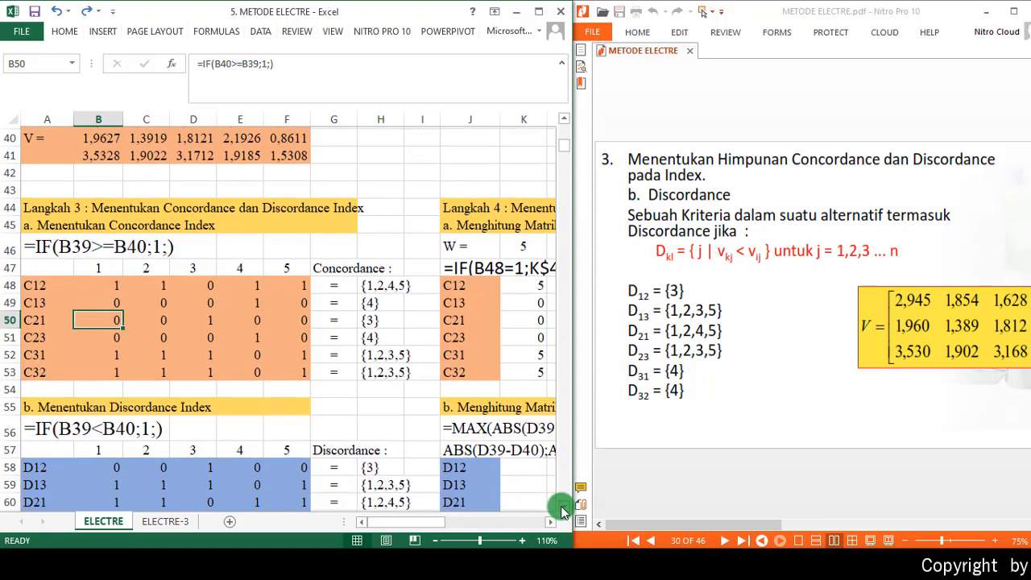
pyautogui.click(561, 511)
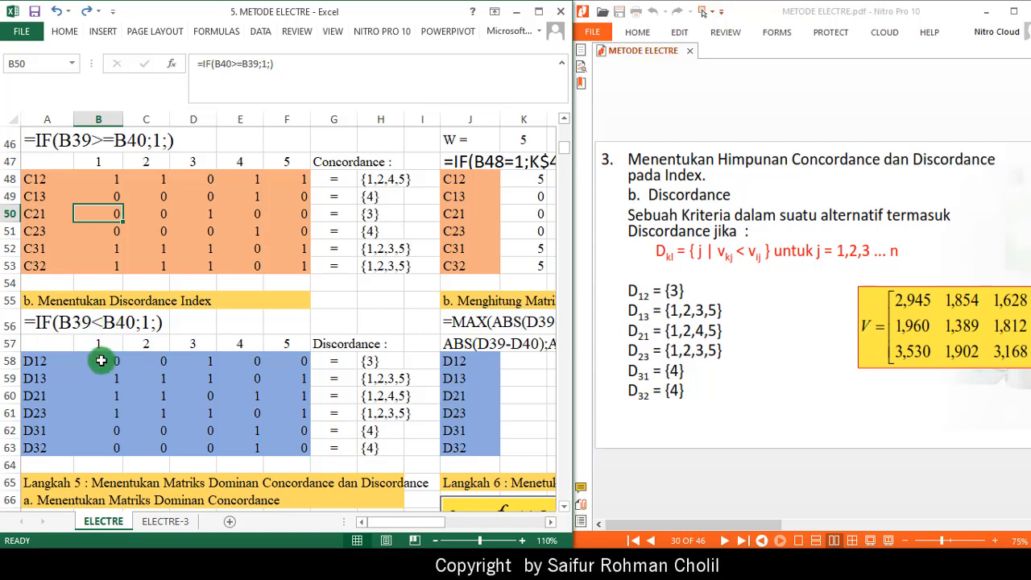
pyautogui.click(101, 361)
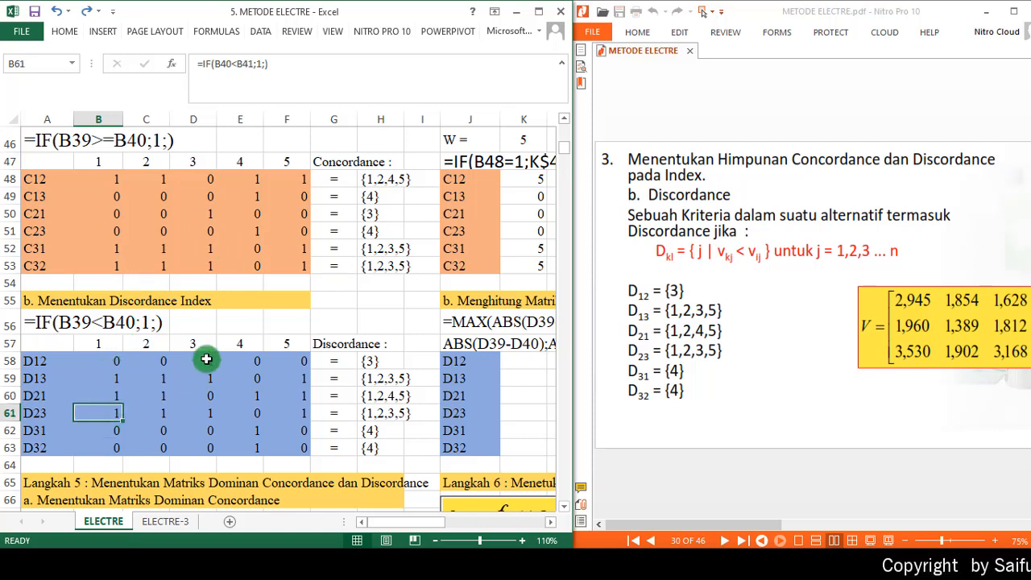
pyautogui.click(368, 361)
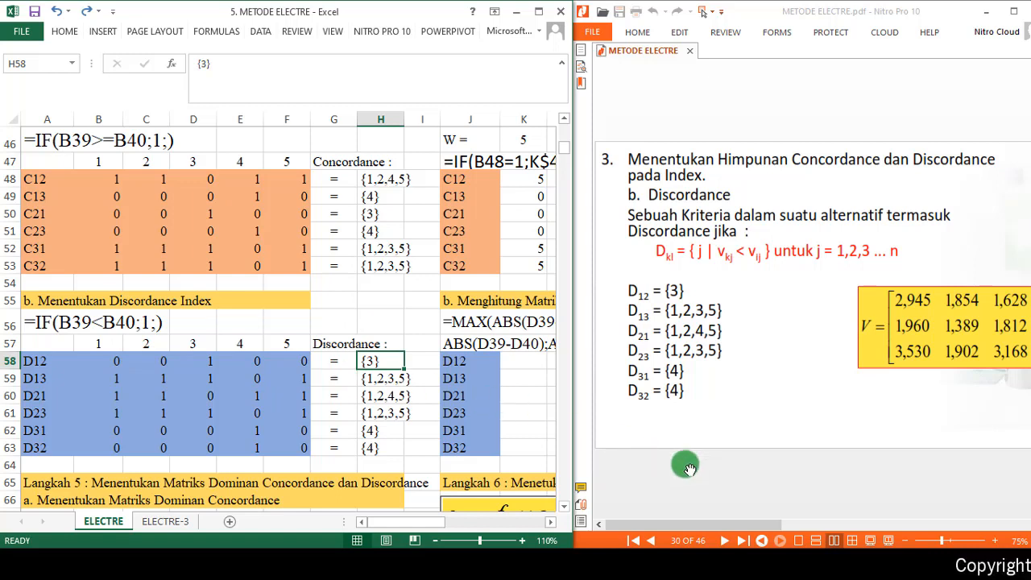
# Switch the PDF to single-page view and go to the Step 4 concordance matrix on page 31.
pyautogui.click(701, 490)
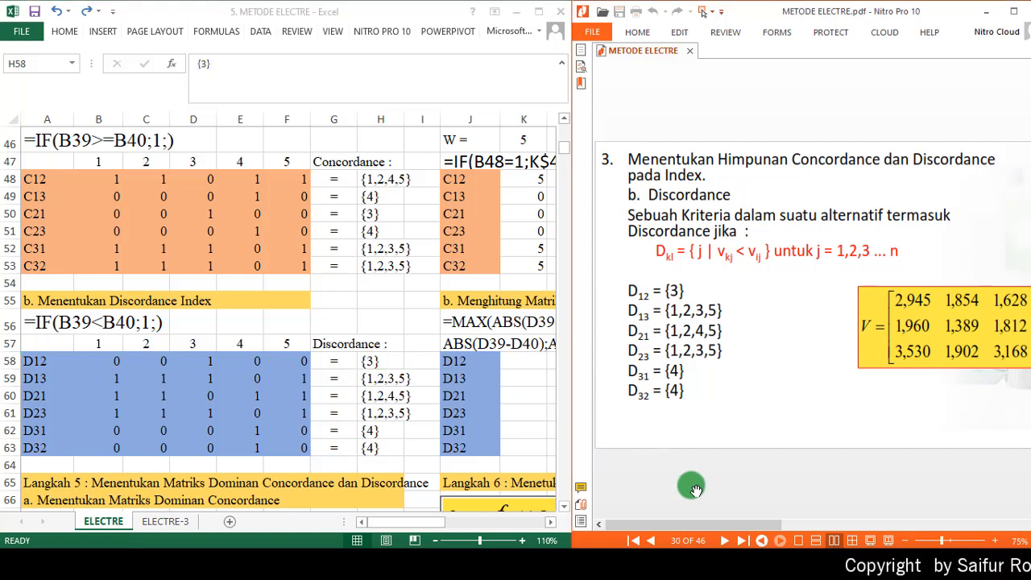
pyautogui.hscroll(1, 695, 489)
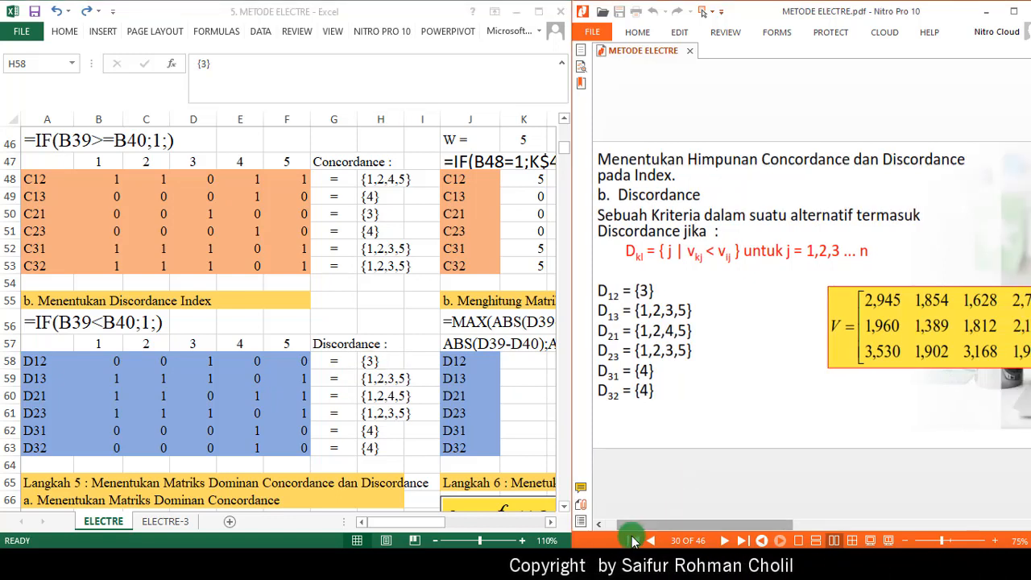
pyautogui.moveTo(634, 525)
pyautogui.mouseDown()
pyautogui.moveTo(618, 528)
pyautogui.moveTo(651, 525)
pyautogui.moveTo(630, 524)
pyautogui.mouseUp()
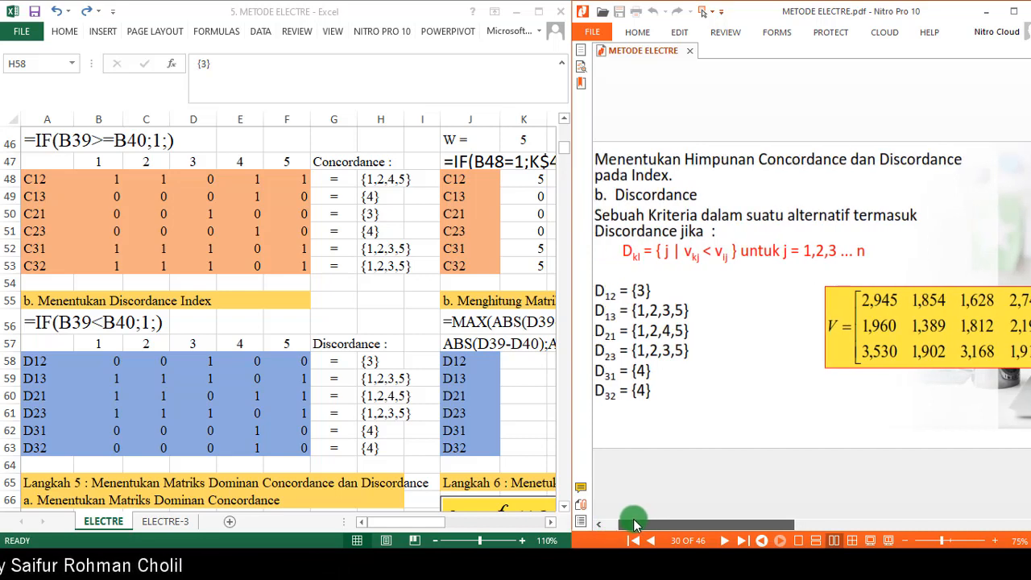
pyautogui.click(798, 541)
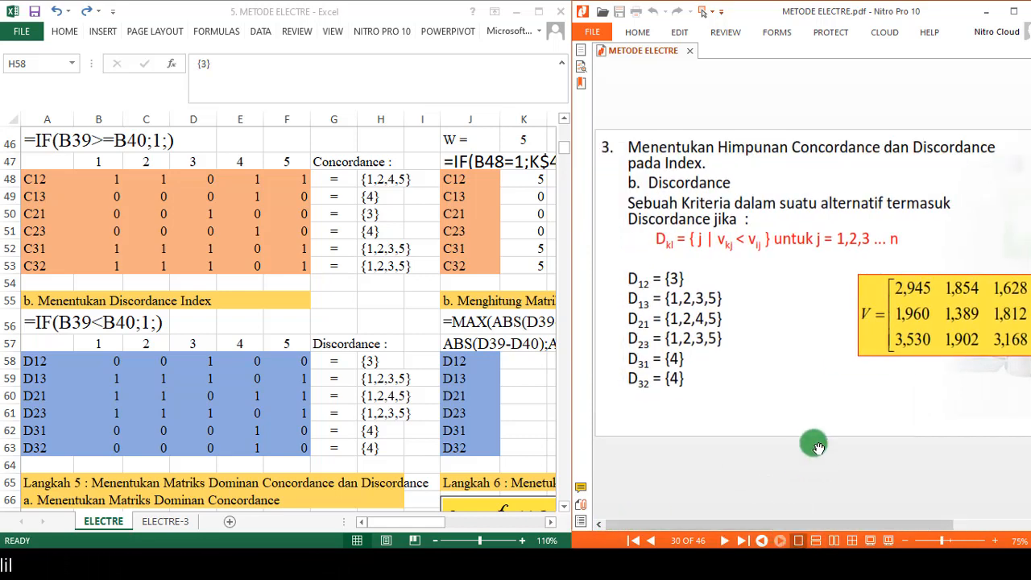
pyautogui.scroll(-1, 819, 463)
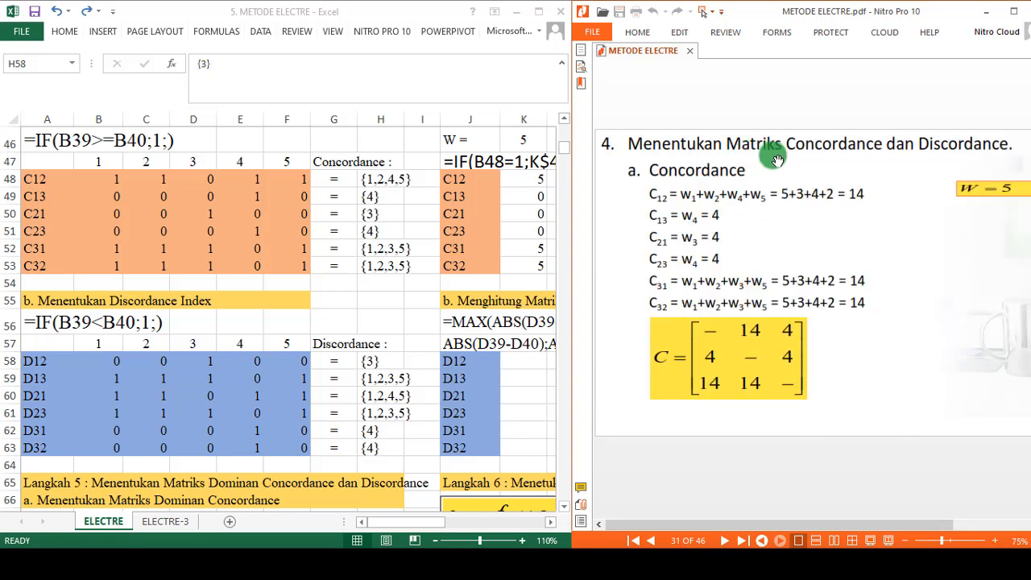
# Examine the Step 4 concordance and discordance matrix tables from column J onward alongside PDF page 31.
pyautogui.click(552, 526)
pyautogui.click(553, 526)
pyautogui.click(552, 527)
pyautogui.click(553, 527)
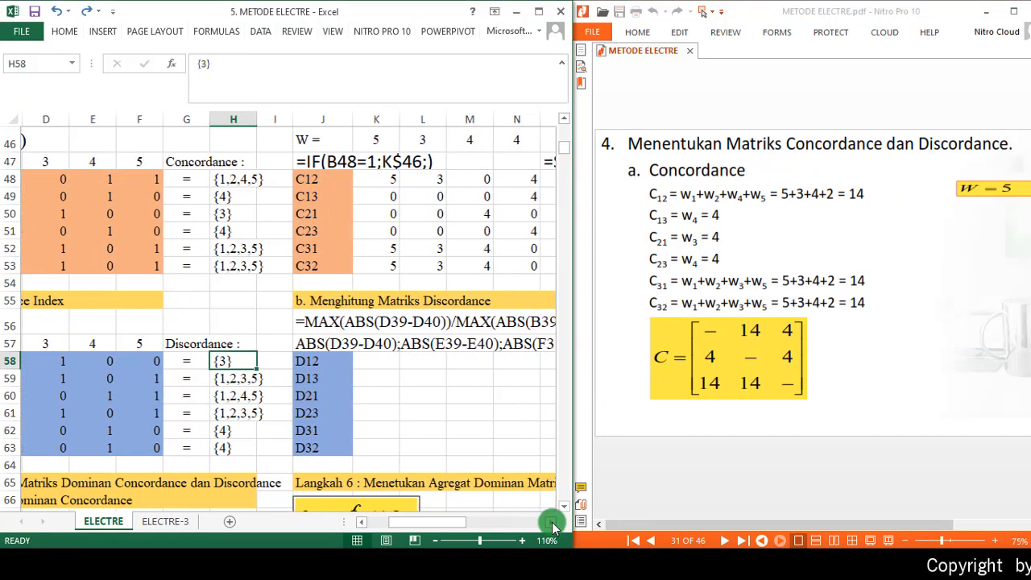
pyautogui.click(553, 527)
pyautogui.click(553, 526)
pyautogui.click(553, 527)
pyautogui.click(552, 526)
pyautogui.scroll(1, 403, 386)
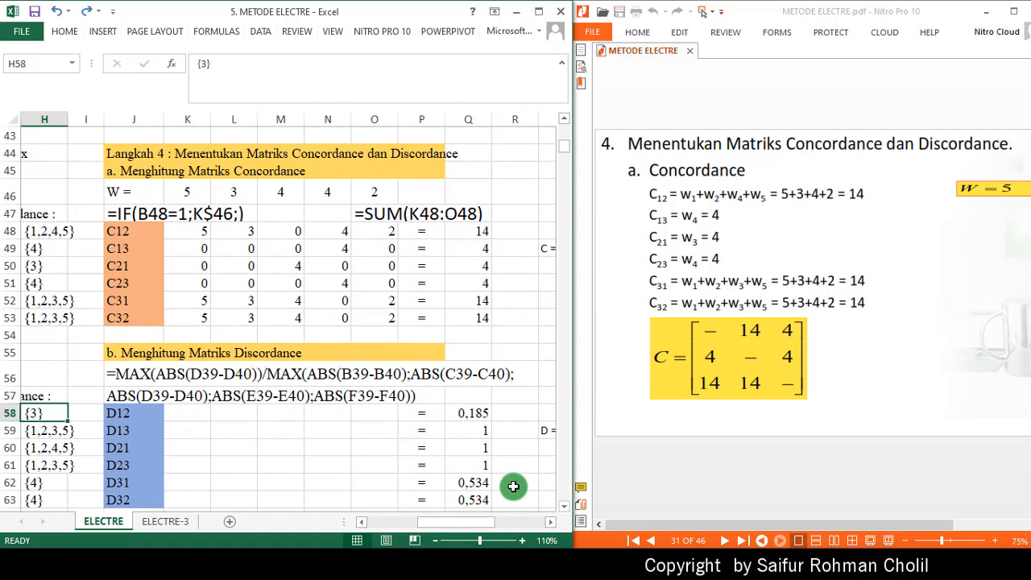
pyautogui.click(553, 526)
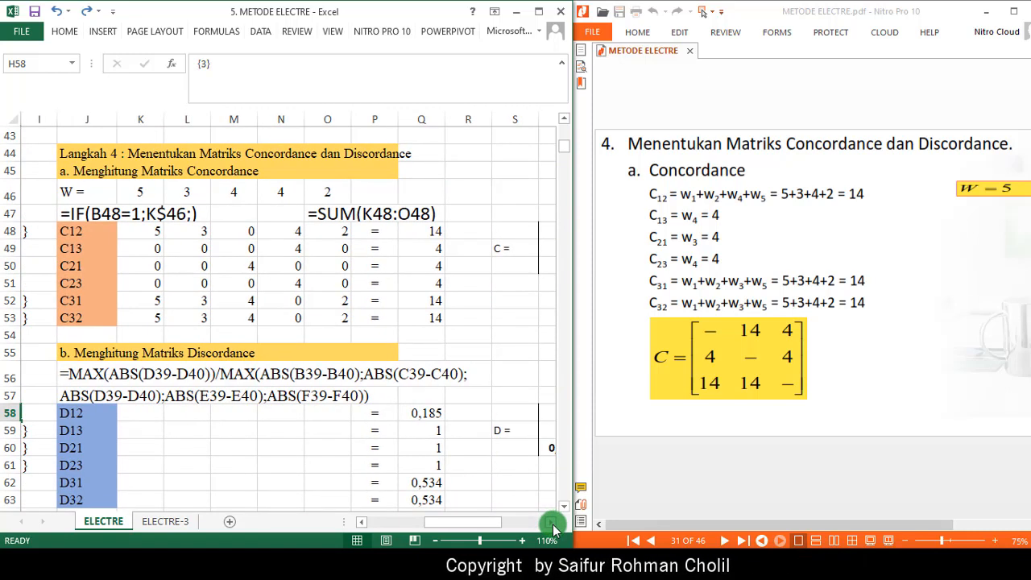
pyautogui.click(553, 526)
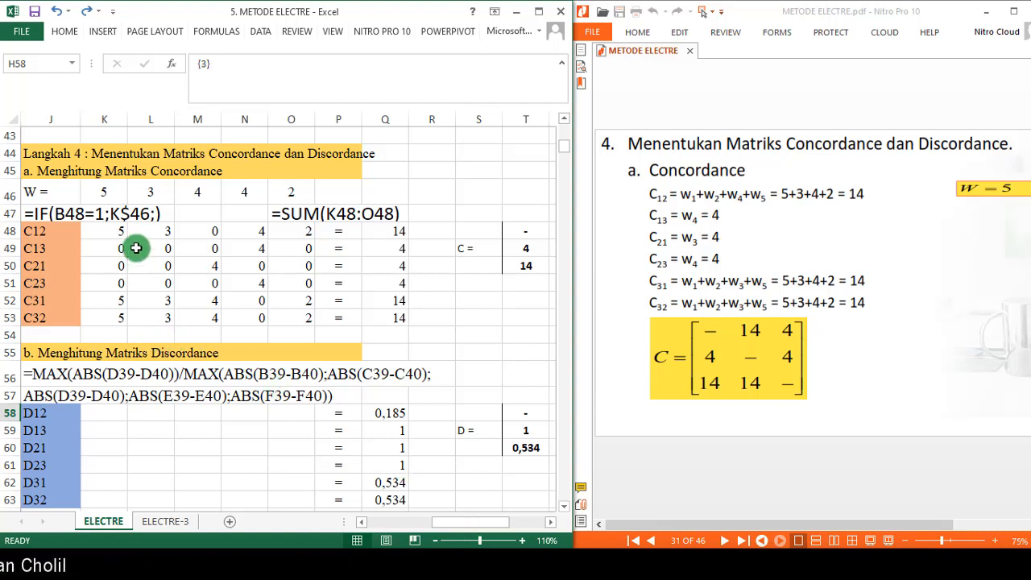
# Check each criterion weight W in cells K46 to O46 against the weights used on the PDF's Concordance slide.
pyautogui.click(104, 190)
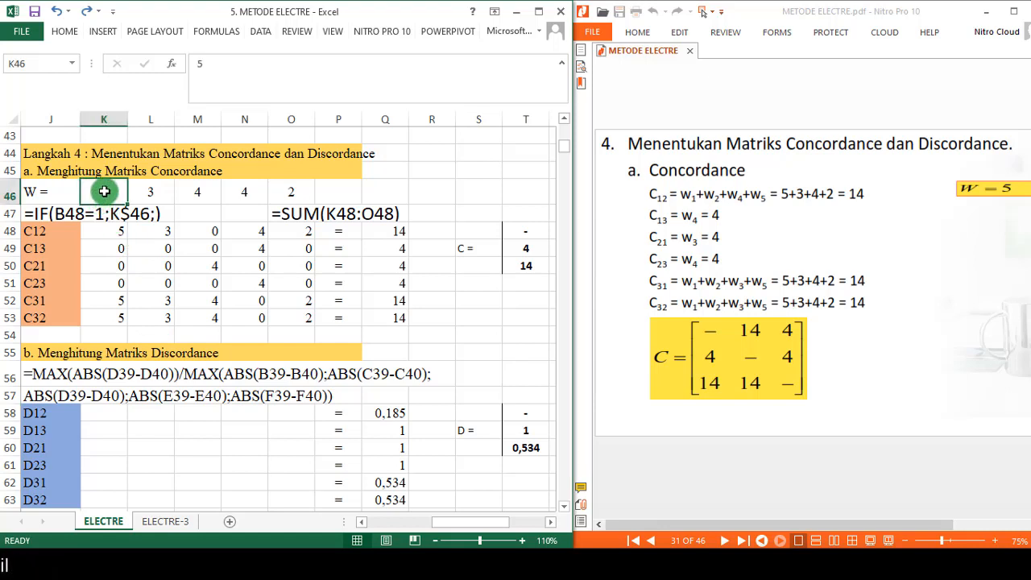
pyautogui.click(149, 193)
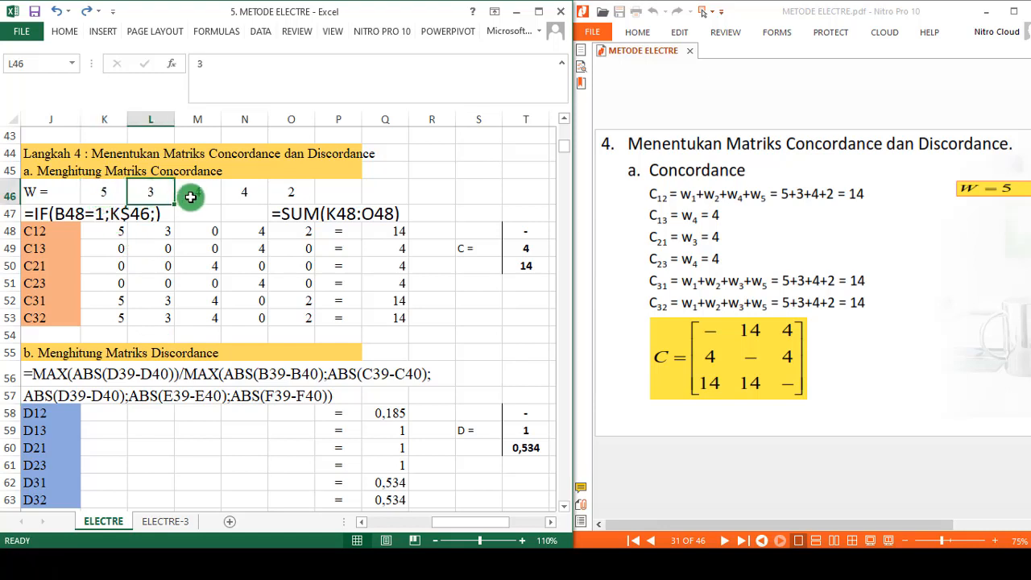
pyautogui.click(217, 203)
pyautogui.click(242, 197)
pyautogui.click(277, 201)
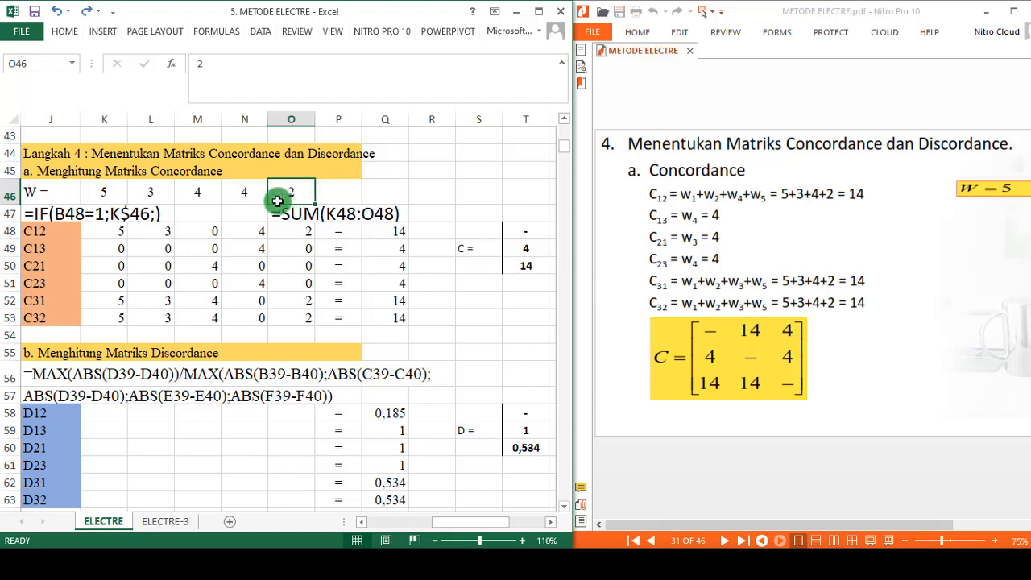
pyautogui.click(107, 191)
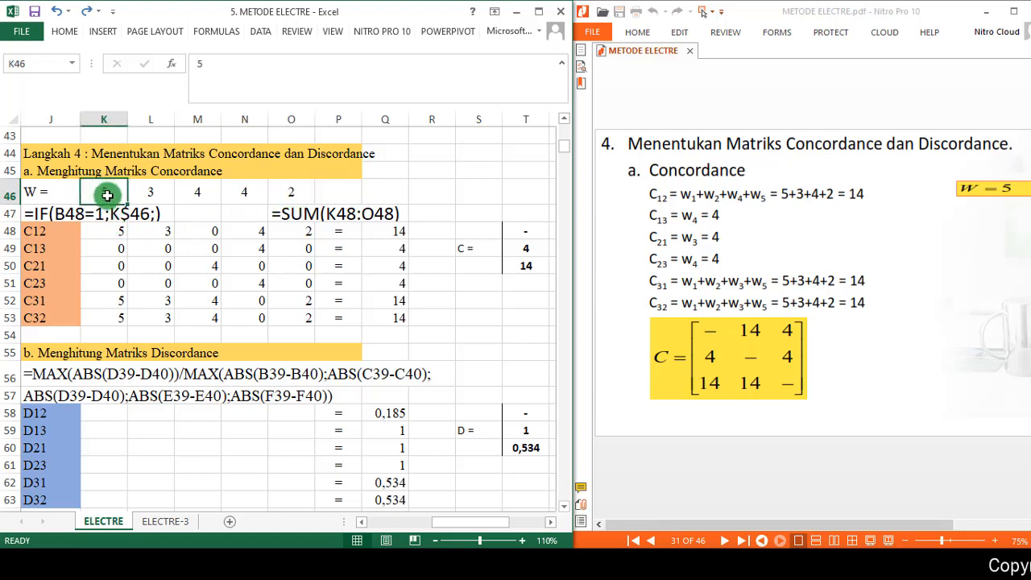
pyautogui.click(151, 191)
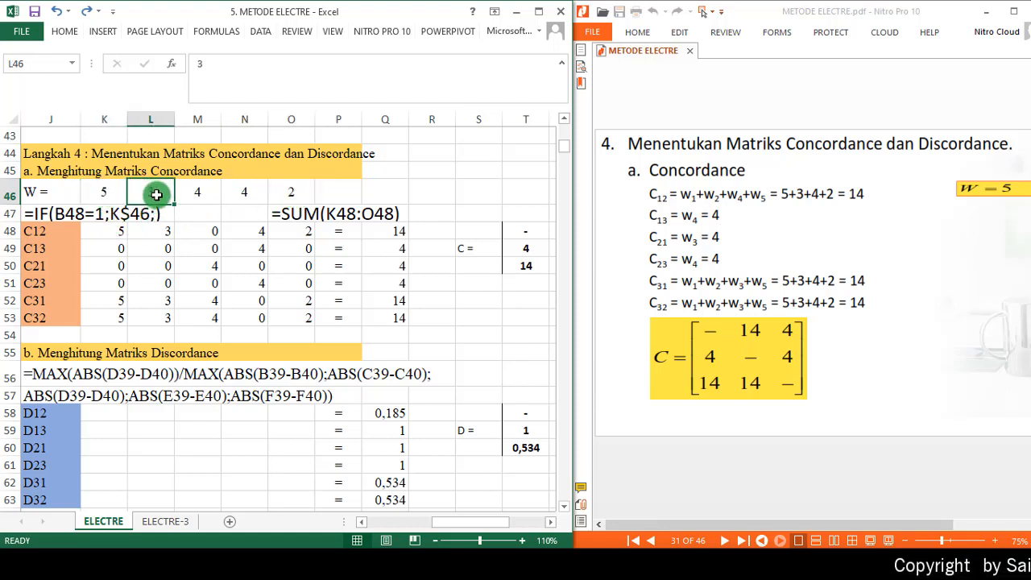
pyautogui.click(197, 190)
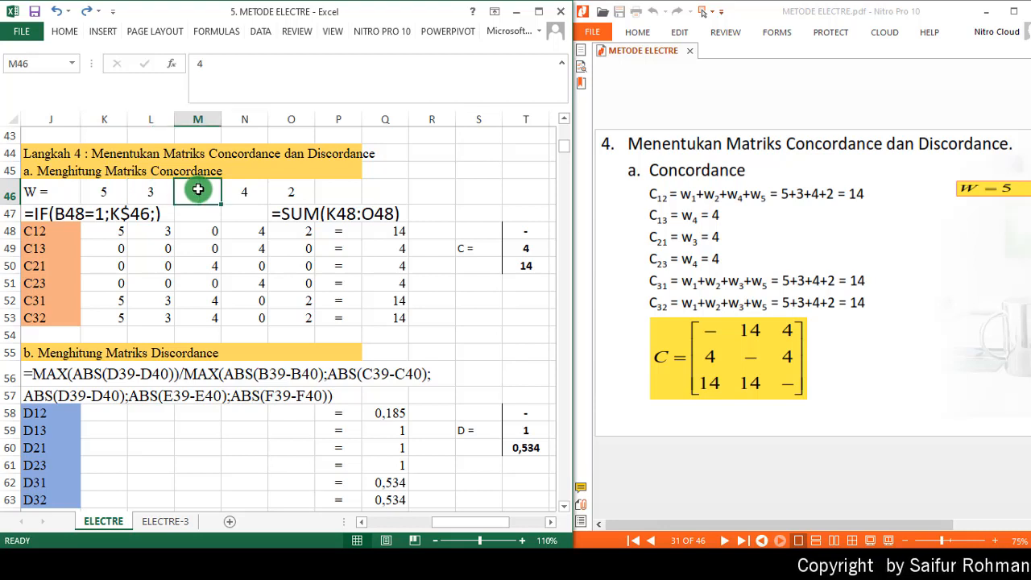
pyautogui.click(247, 193)
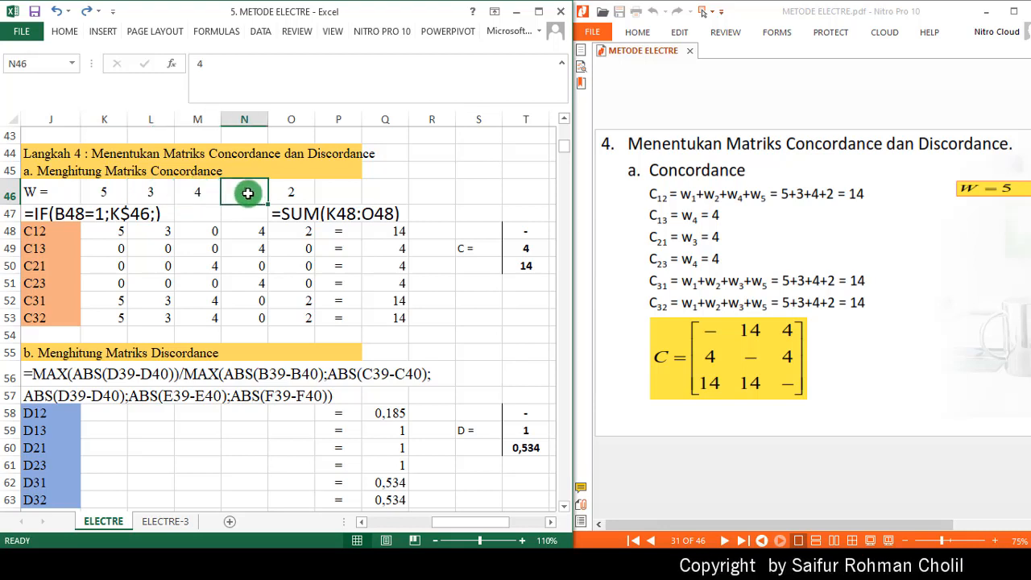
pyautogui.click(295, 190)
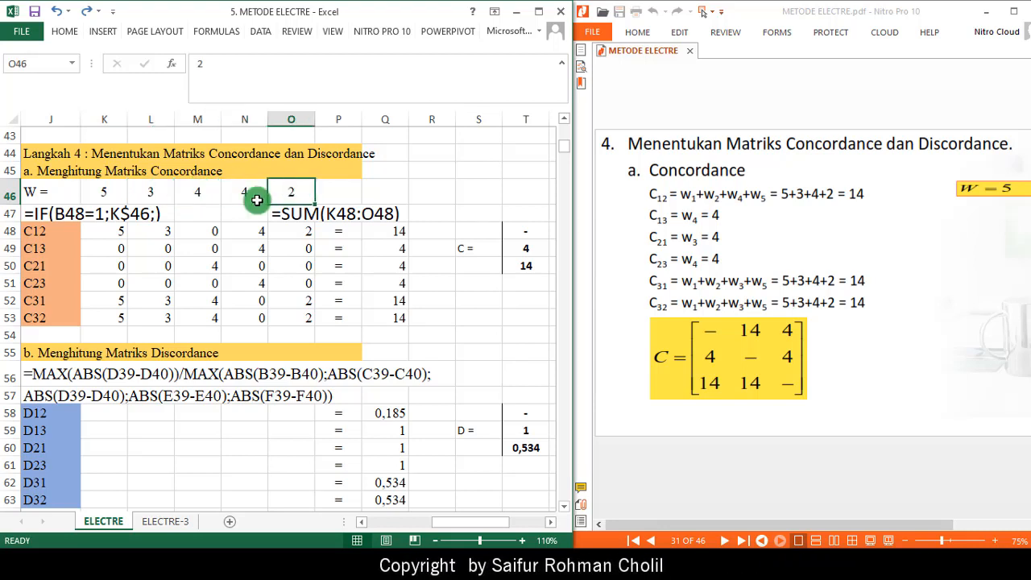
# Trace the C12 formula in K48 back to the concordance index in B48 and the weight in K46.
pyautogui.click(107, 233)
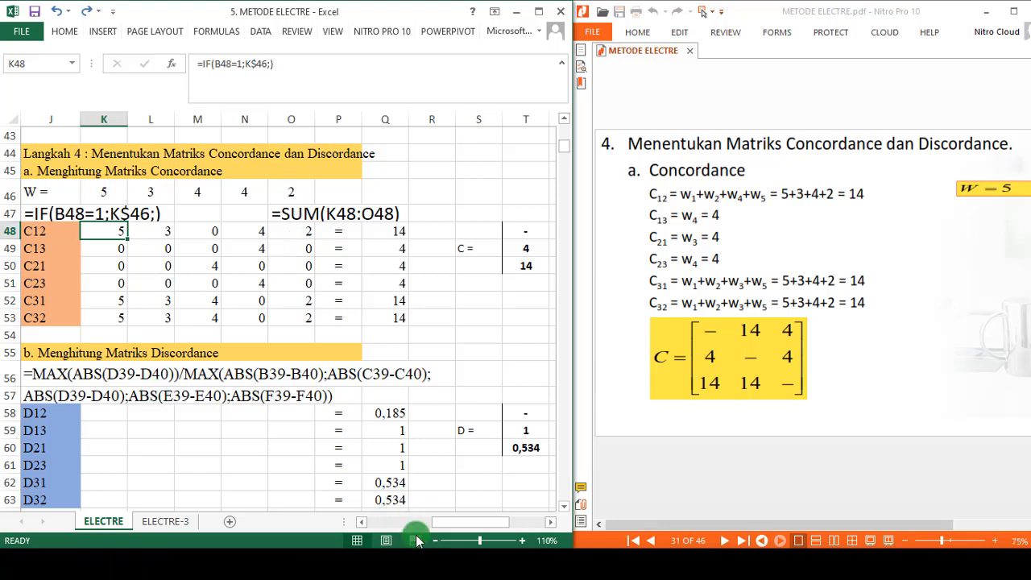
pyautogui.click(363, 523)
pyautogui.click(363, 523)
pyautogui.click(363, 522)
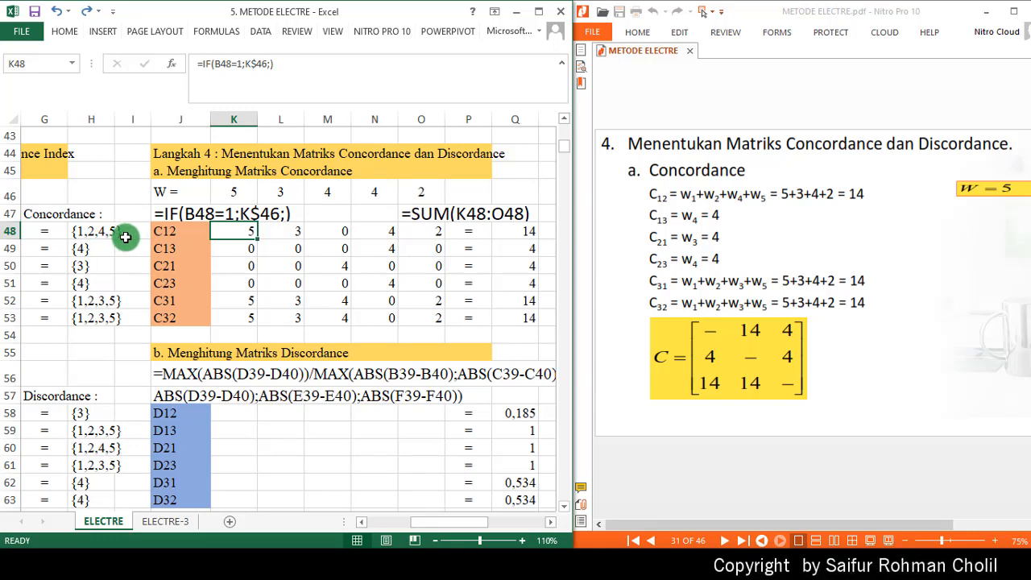
pyautogui.click(551, 523)
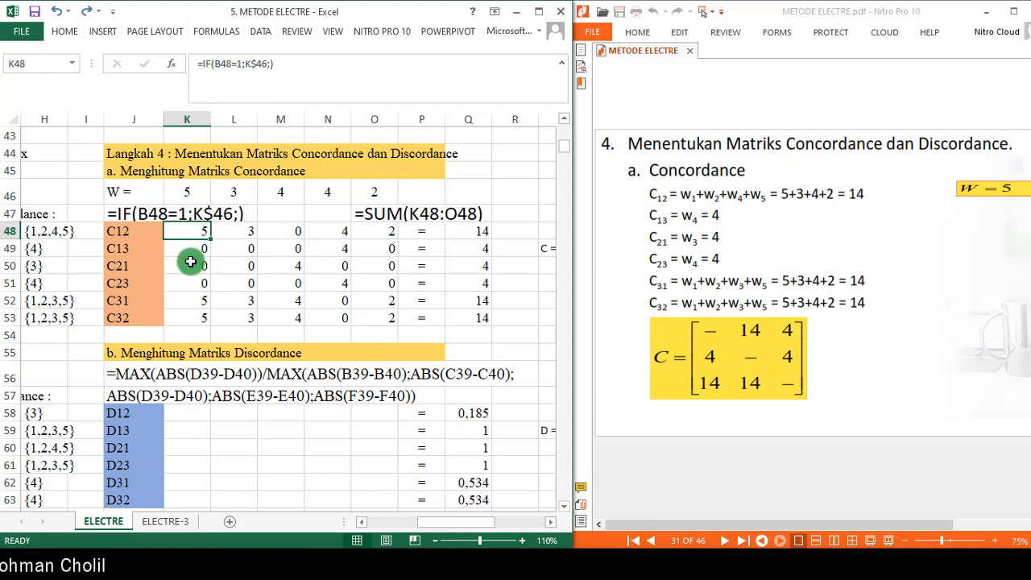
pyautogui.moveTo(437, 528); pyautogui.dragTo(369, 527)
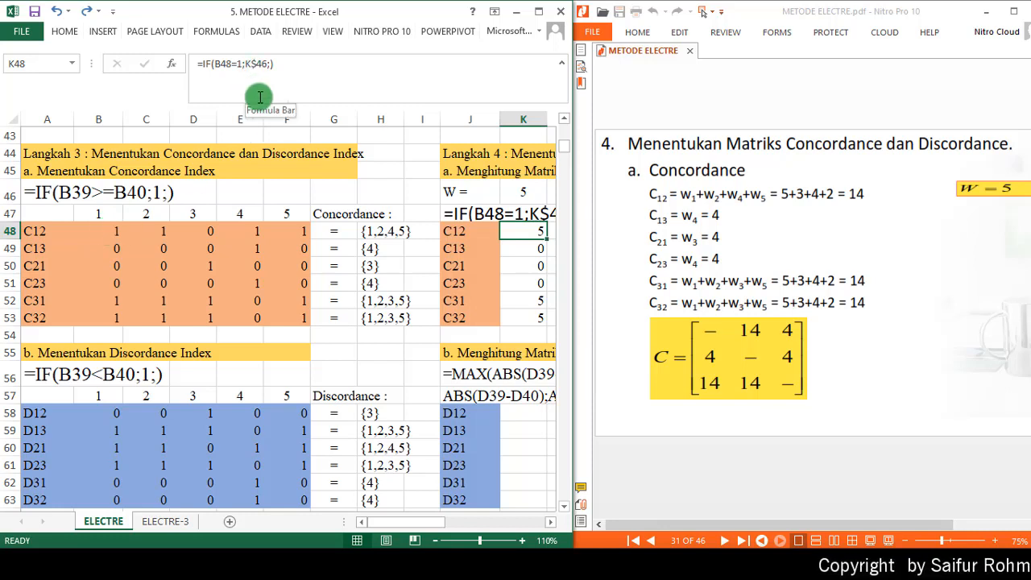
pyautogui.moveTo(417, 528); pyautogui.dragTo(448, 530)
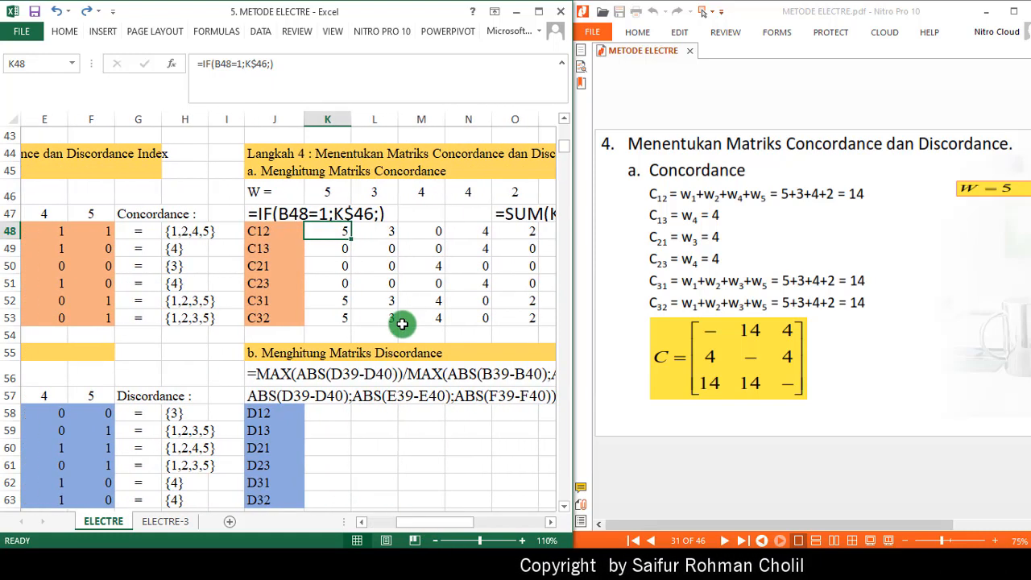
pyautogui.click(329, 193)
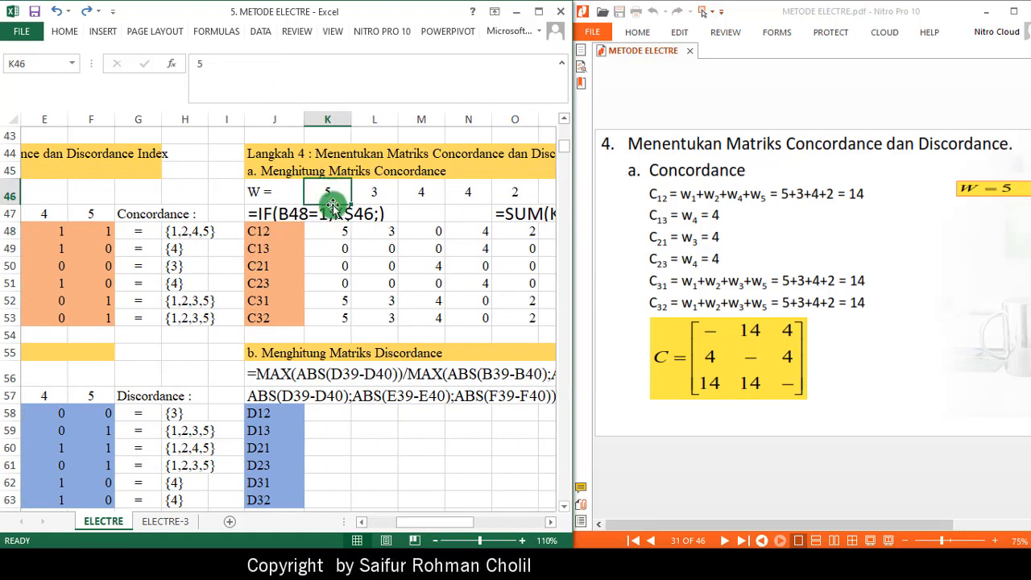
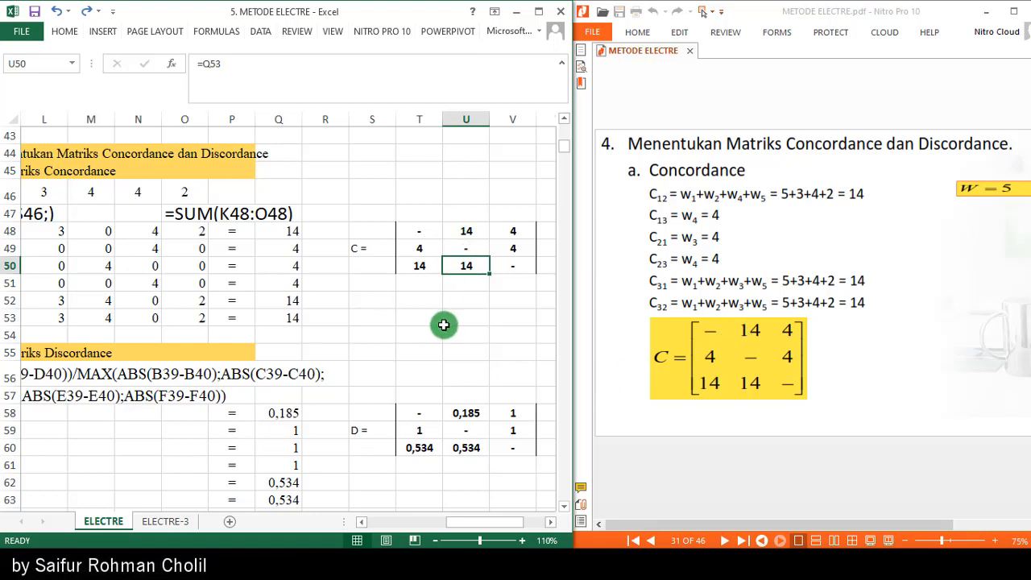
# Go to the Discordance calculation on PDF page 32 and inspect the D12 formula in Q58.
pyautogui.hscroll(-3, 460, 527)
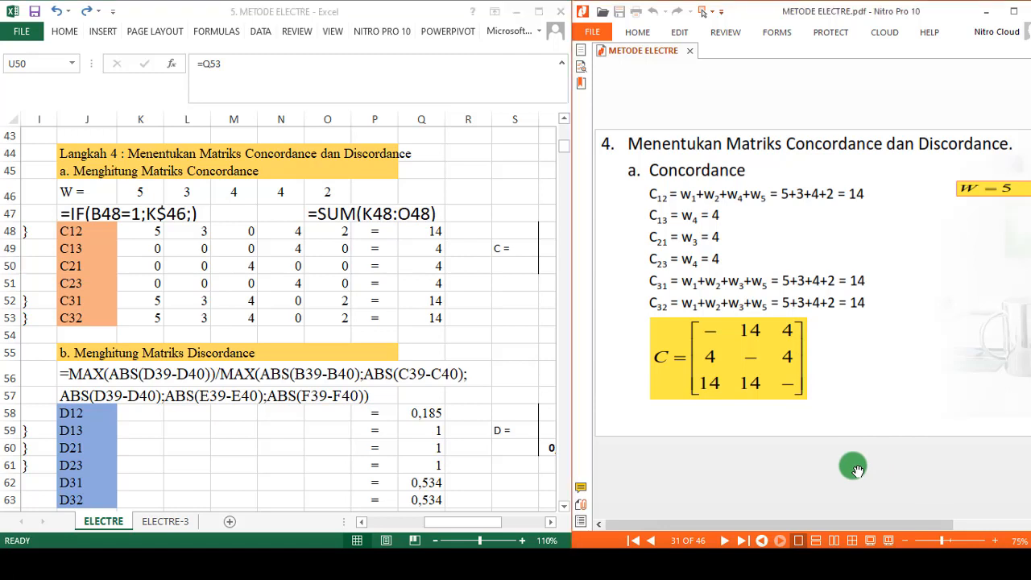
pyautogui.scroll(-3, 856, 471)
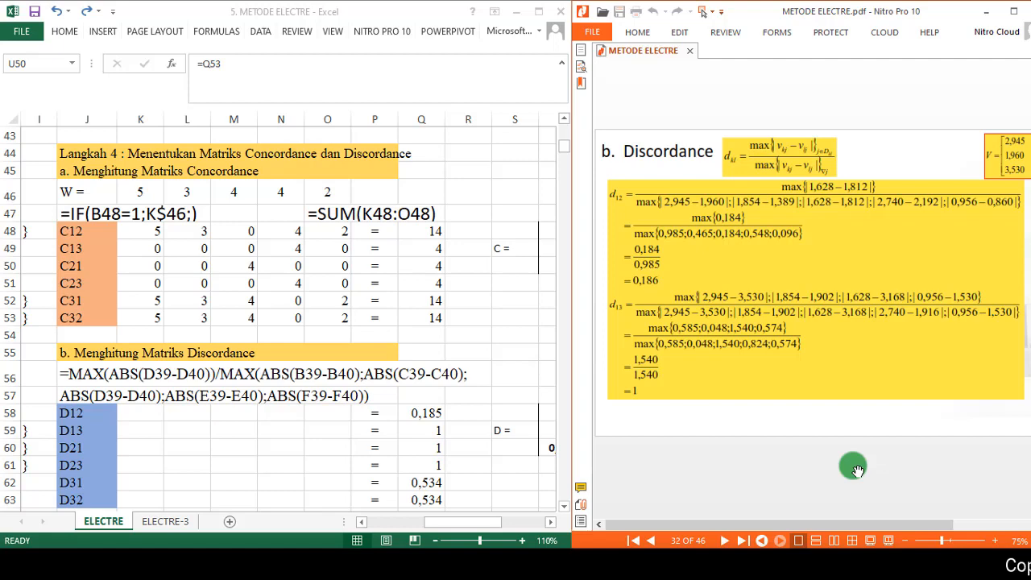
pyautogui.scroll(3, 856, 471)
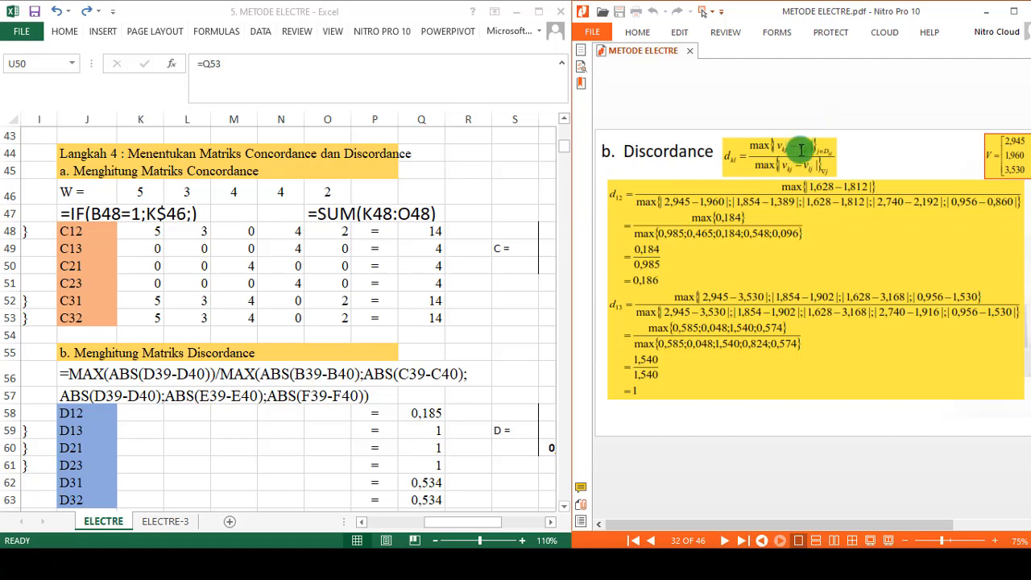
pyautogui.click(411, 411)
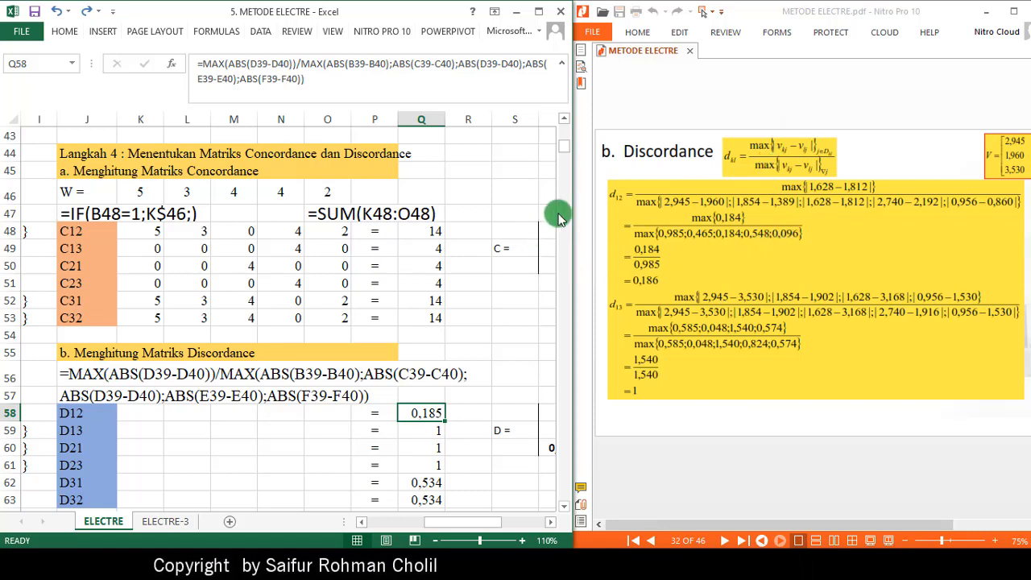
pyautogui.click(509, 174)
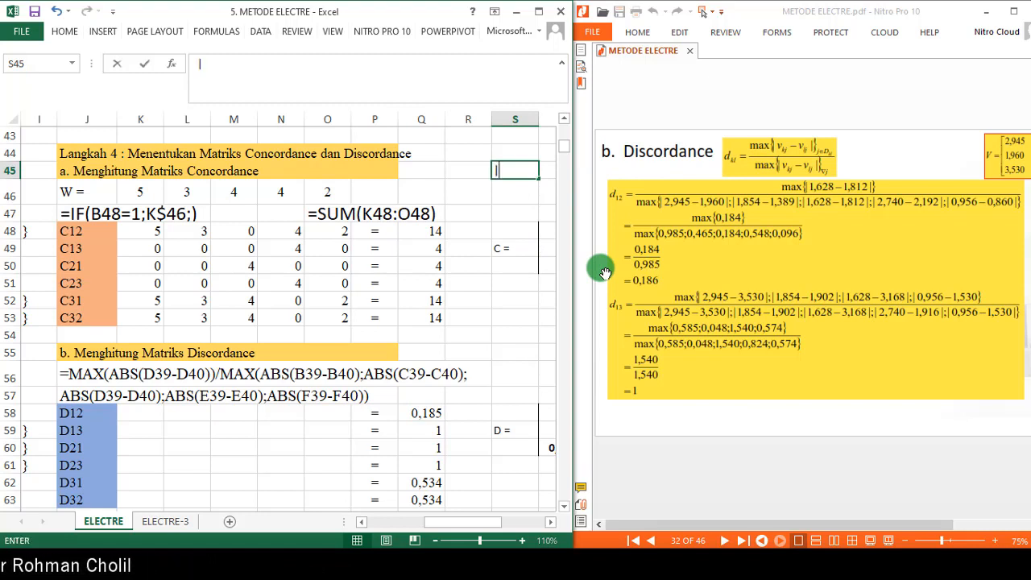
pyautogui.press('Return')
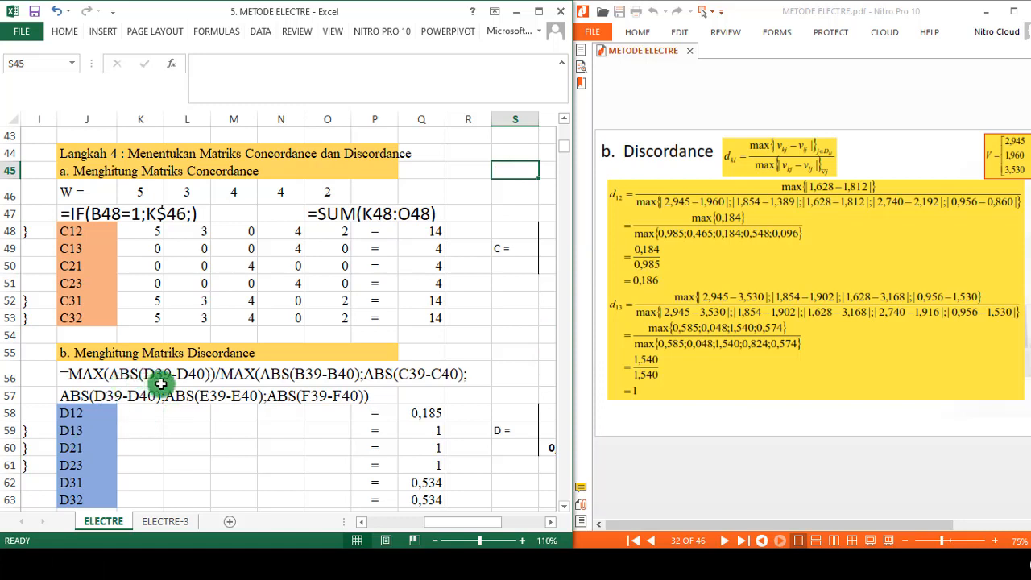
# Look back at the weighted matrix V in Step 2 and compare its first-column cells B39, B40 and B41.
pyautogui.click(360, 525)
pyautogui.click(360, 525)
pyautogui.click(360, 525)
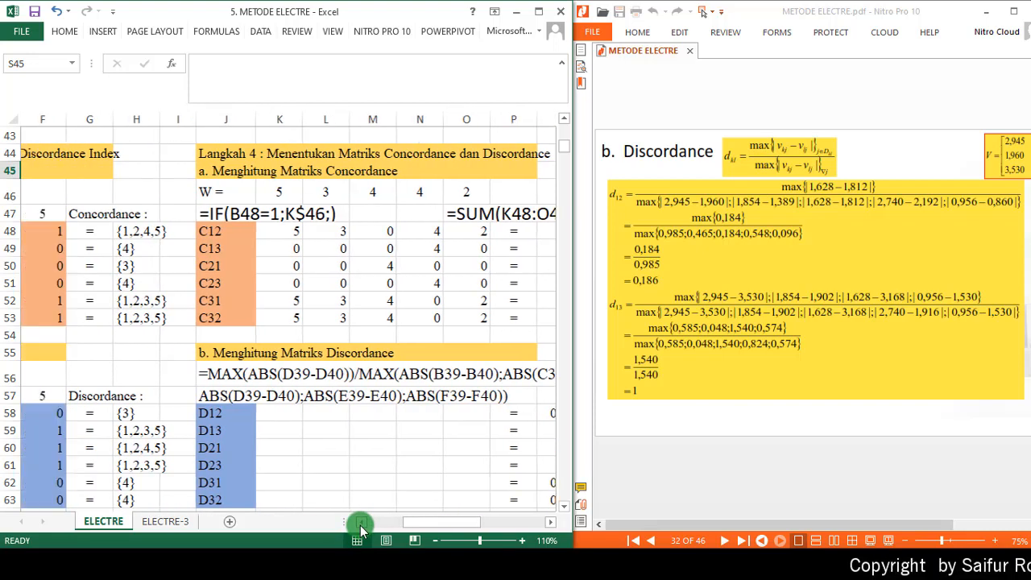
pyautogui.click(360, 525)
pyautogui.click(360, 525)
pyautogui.click(360, 525)
pyautogui.click(360, 525)
pyautogui.click(360, 525)
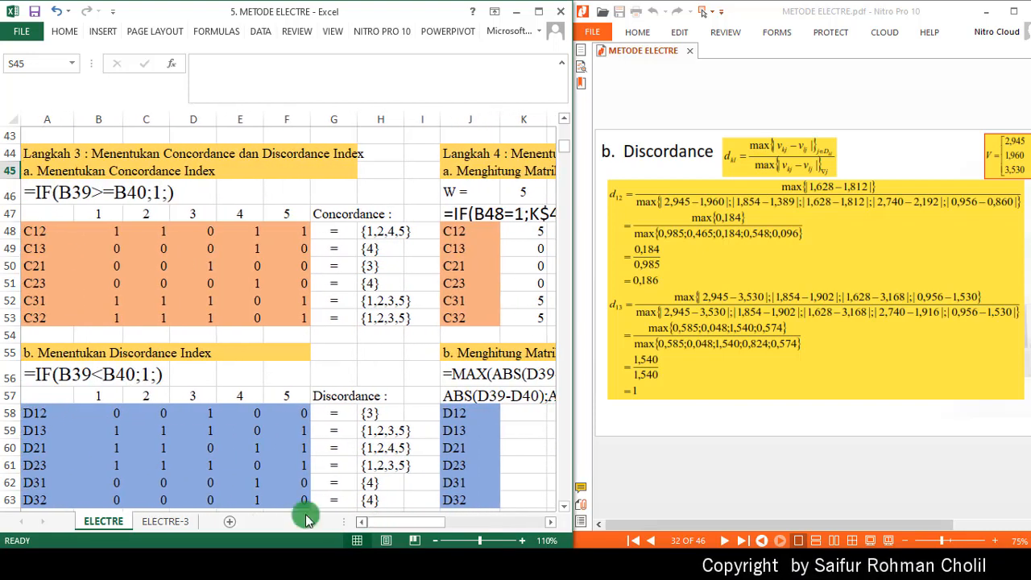
pyautogui.scroll(2, 71, 432)
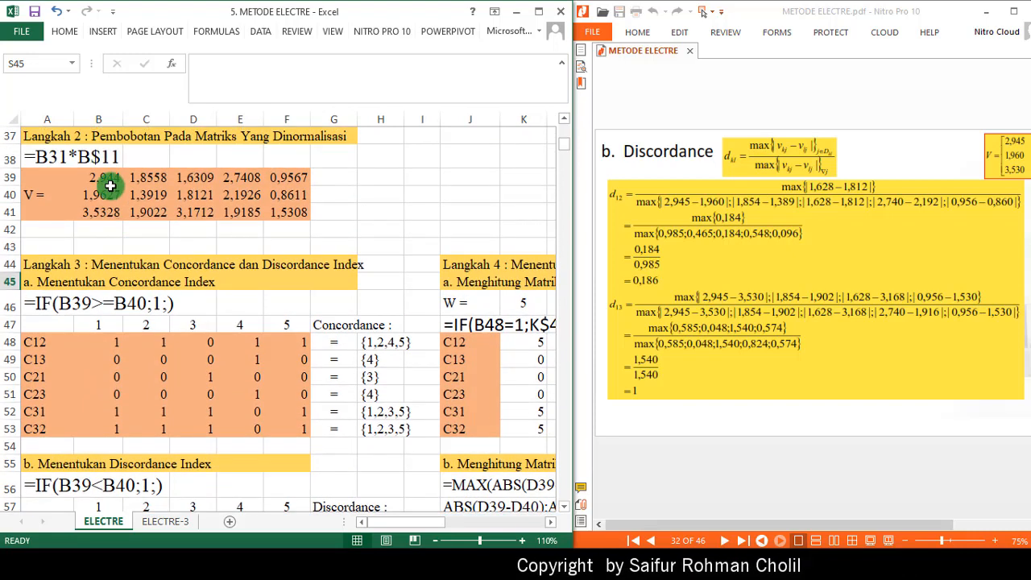
pyautogui.click(110, 179)
pyautogui.click(109, 194)
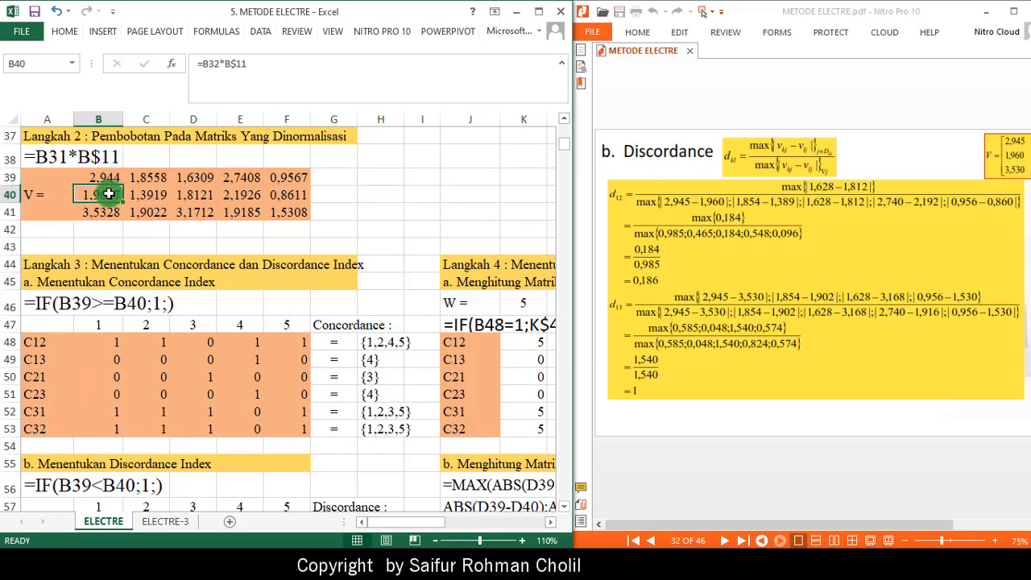
pyautogui.click(108, 178)
pyautogui.click(109, 211)
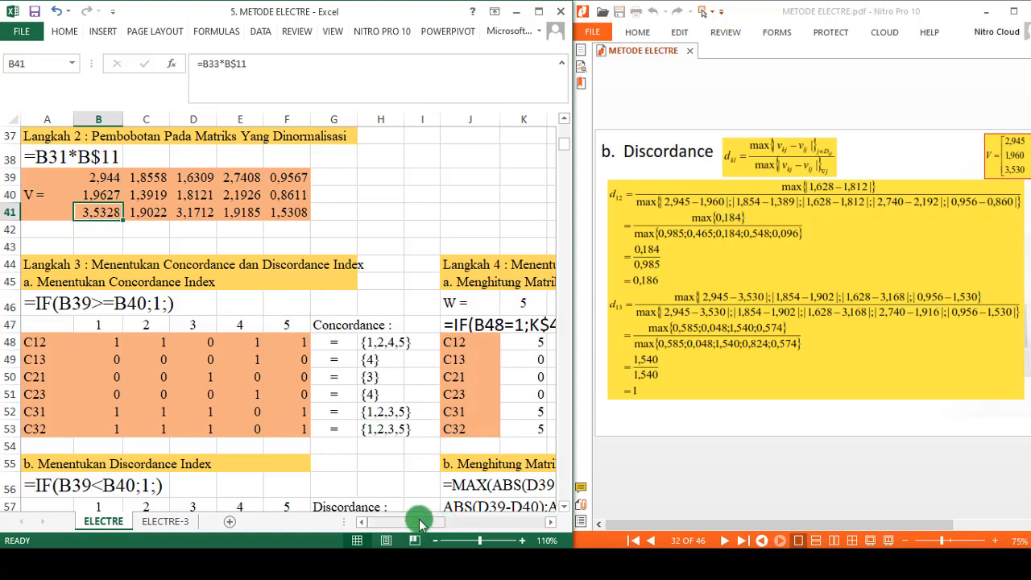
# Return to the Step 4 discordance table and compare the Q58 formula with the d12 calculation on PDF page 32.
pyautogui.moveTo(420, 524); pyautogui.dragTo(472, 526)
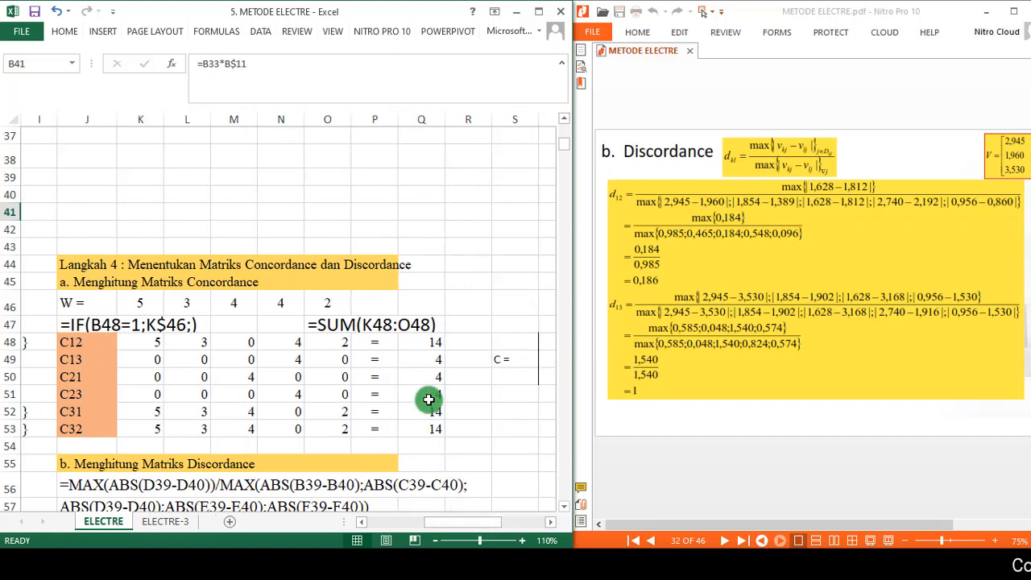
pyautogui.scroll(-3, 428, 400)
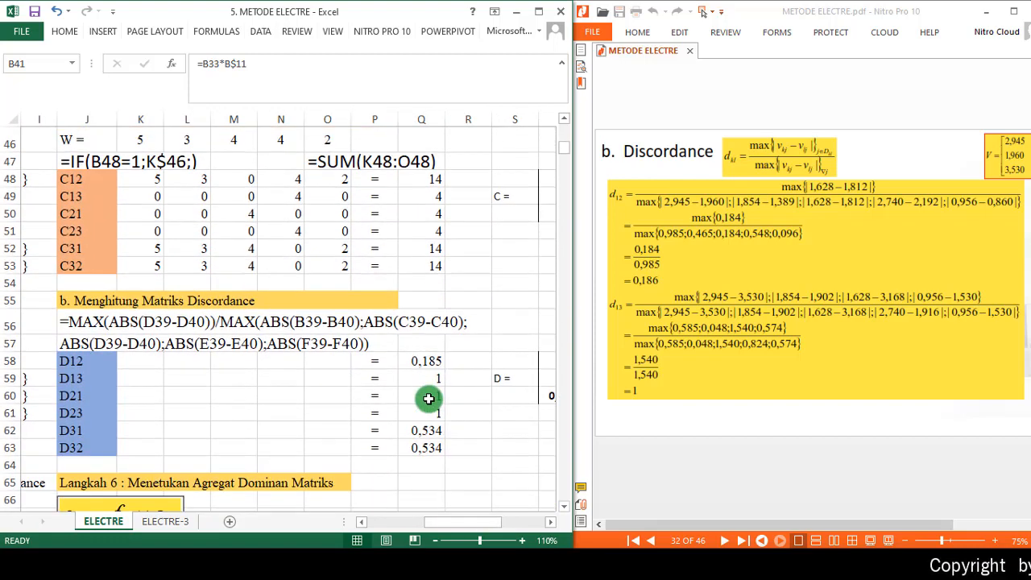
pyautogui.scroll(-1, 429, 400)
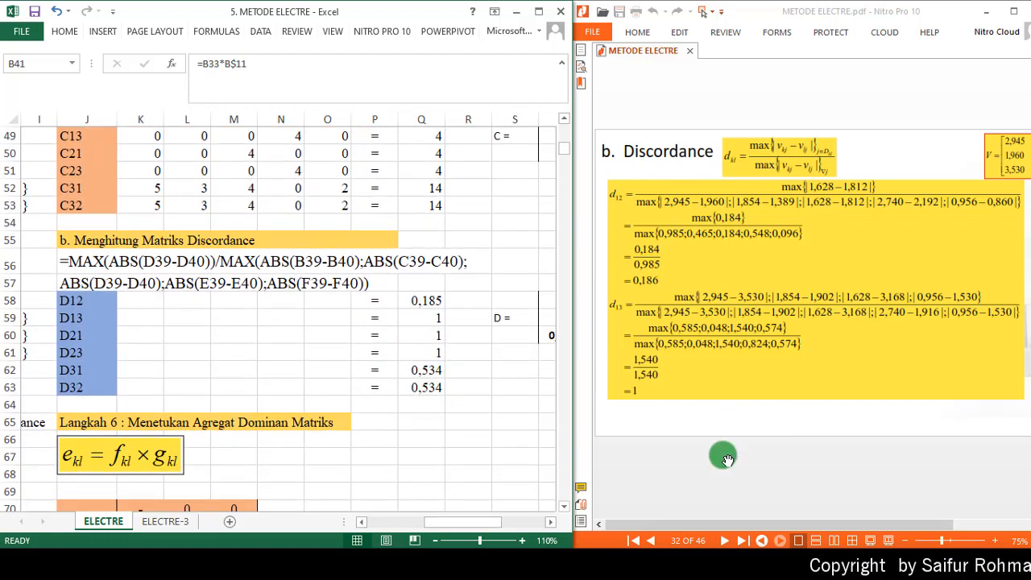
pyautogui.click(727, 458)
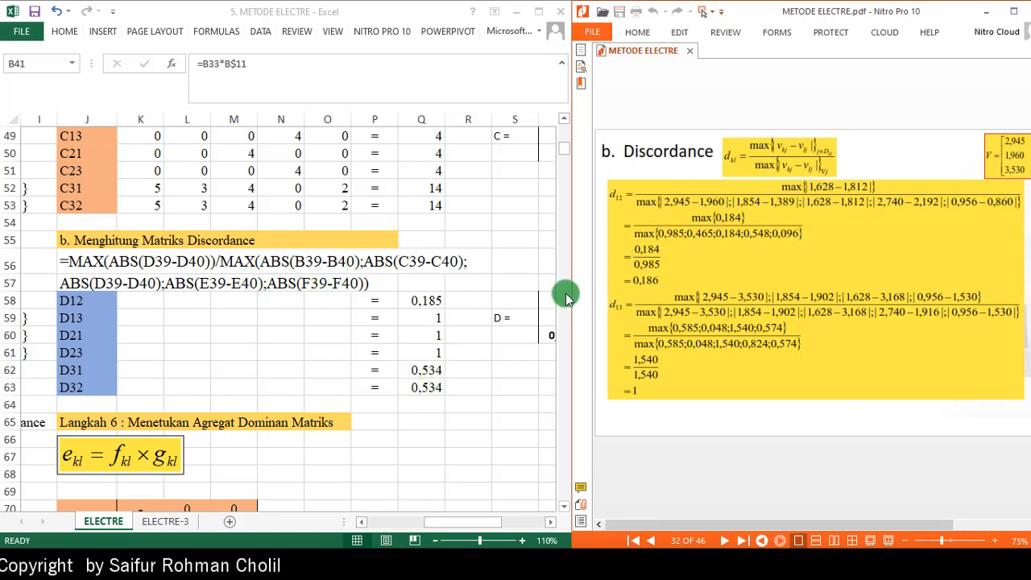
pyautogui.click(410, 303)
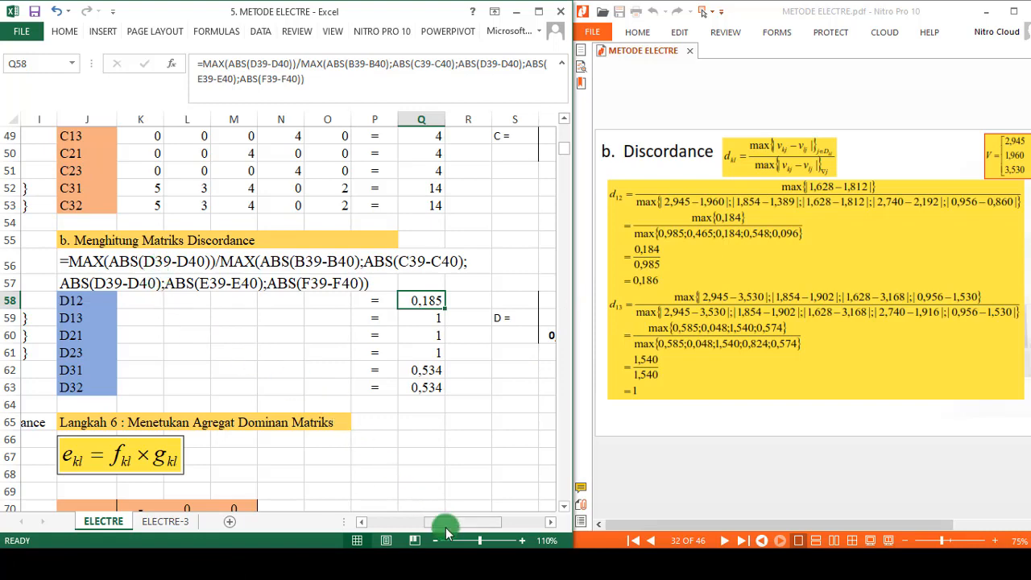
# Look back at the weighted matrix V in Step 2 and compare rows 39 and 40 across columns B, C and D.
pyautogui.moveTo(452, 525); pyautogui.dragTo(379, 525)
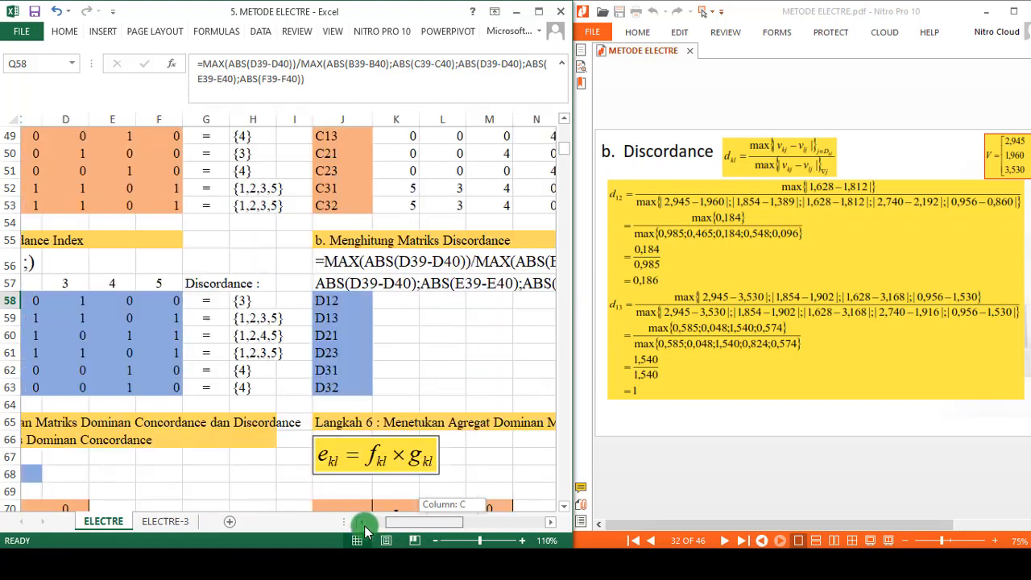
pyautogui.scroll(2, 131, 311)
pyautogui.scroll(2, 133, 376)
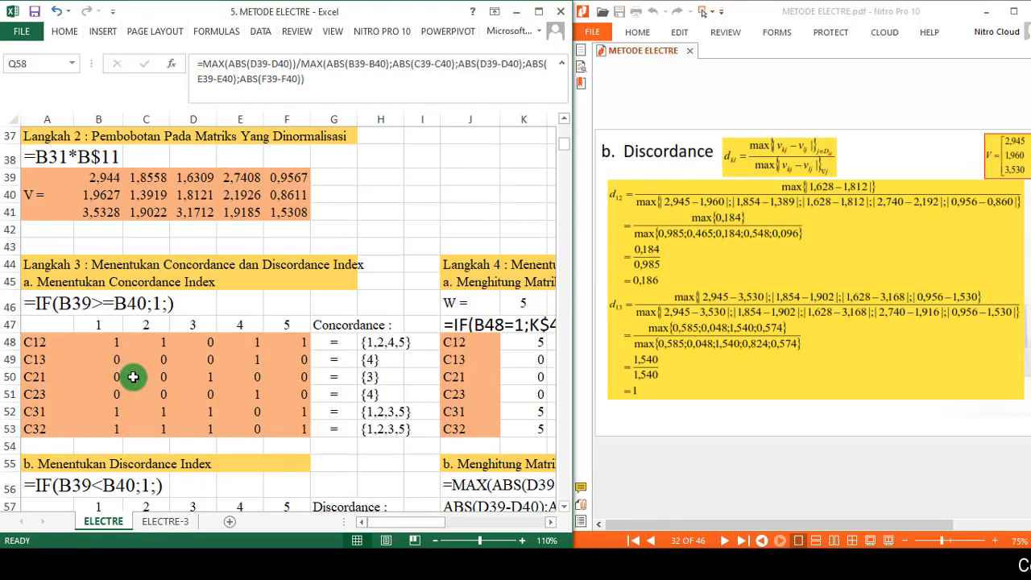
pyautogui.click(102, 176)
pyautogui.click(102, 193)
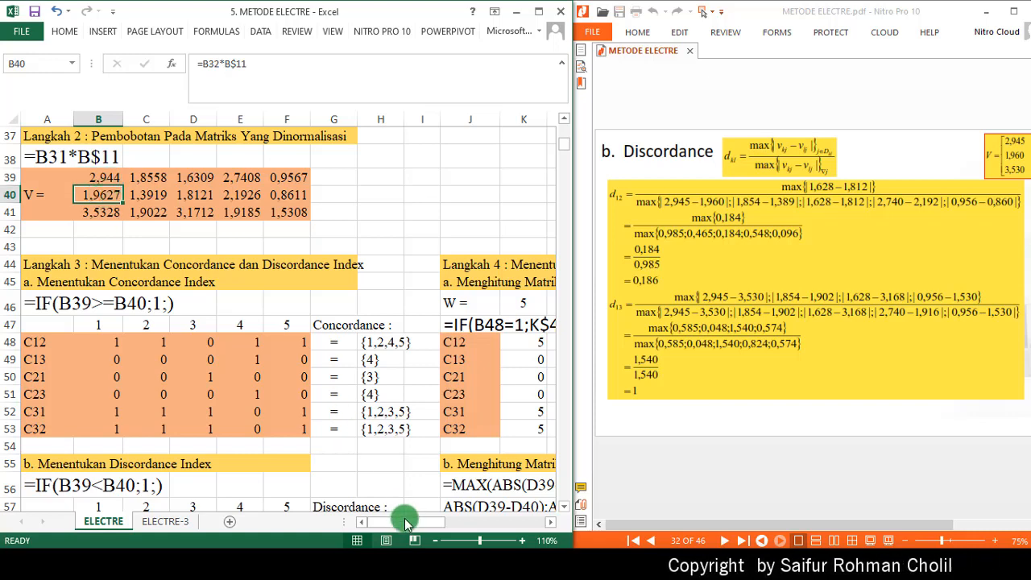
pyautogui.moveTo(407, 524); pyautogui.dragTo(370, 531)
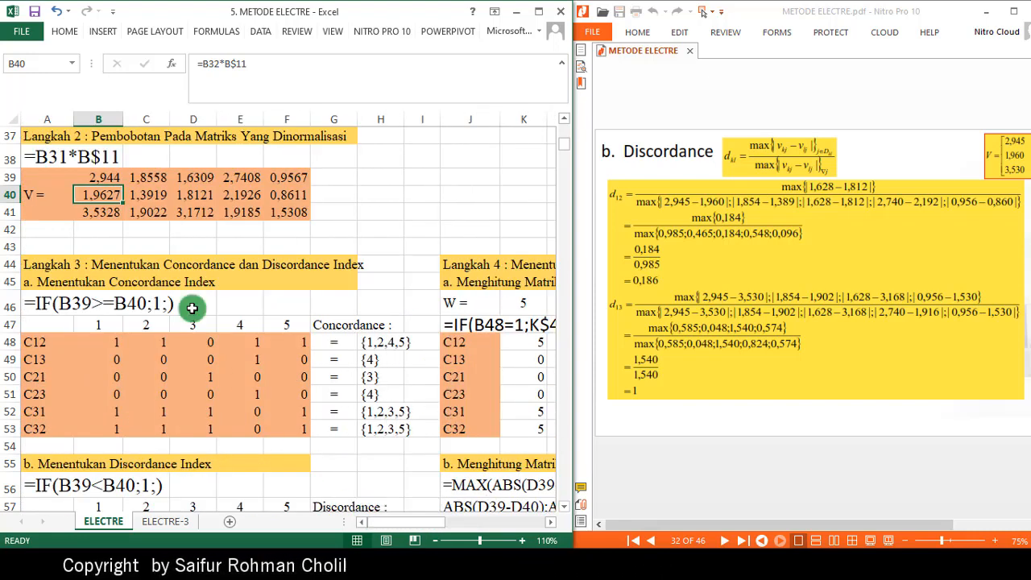
pyautogui.click(153, 184)
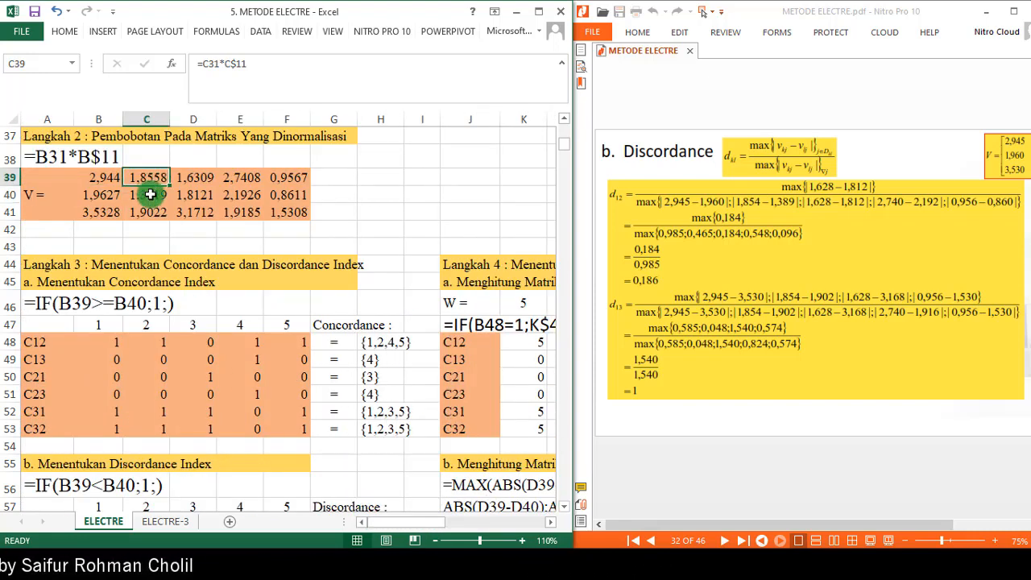
pyautogui.click(150, 194)
pyautogui.click(193, 178)
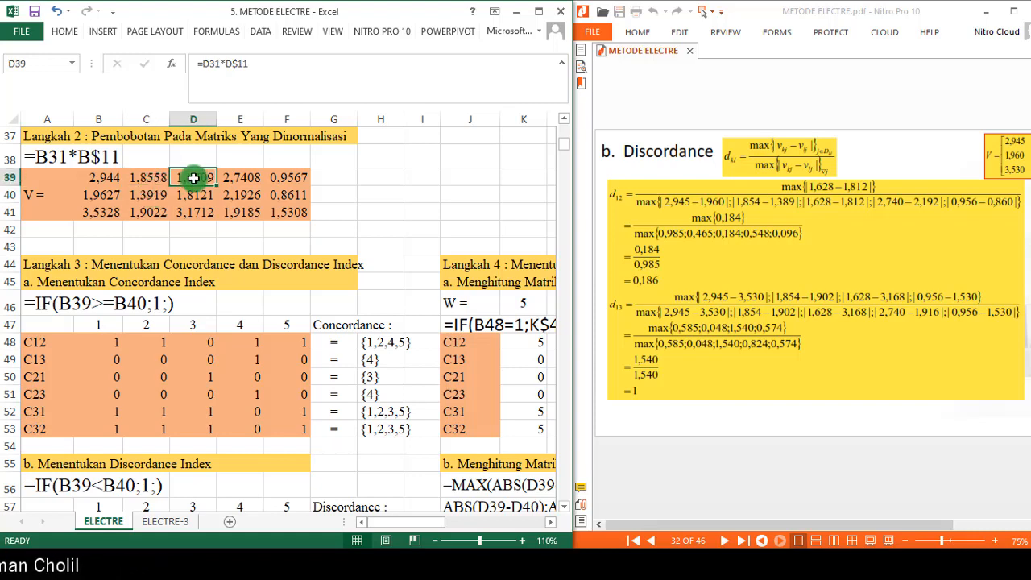
pyautogui.click(192, 194)
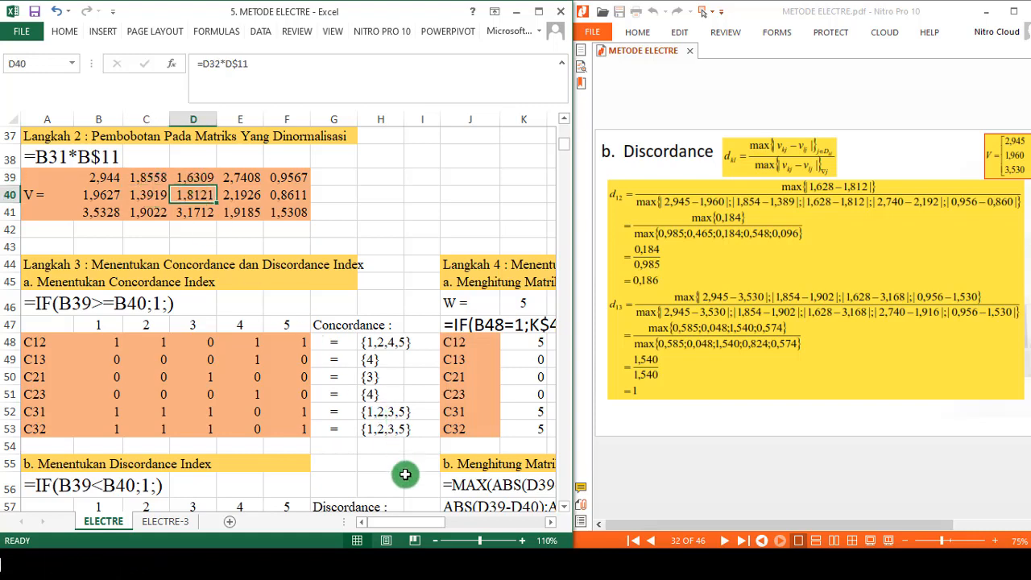
# Go back to the discordance matrix calculation in Step 4 and inspect the D12 formula in Q58 again.
pyautogui.moveTo(409, 525); pyautogui.dragTo(457, 525)
pyautogui.scroll(-1, 463, 419)
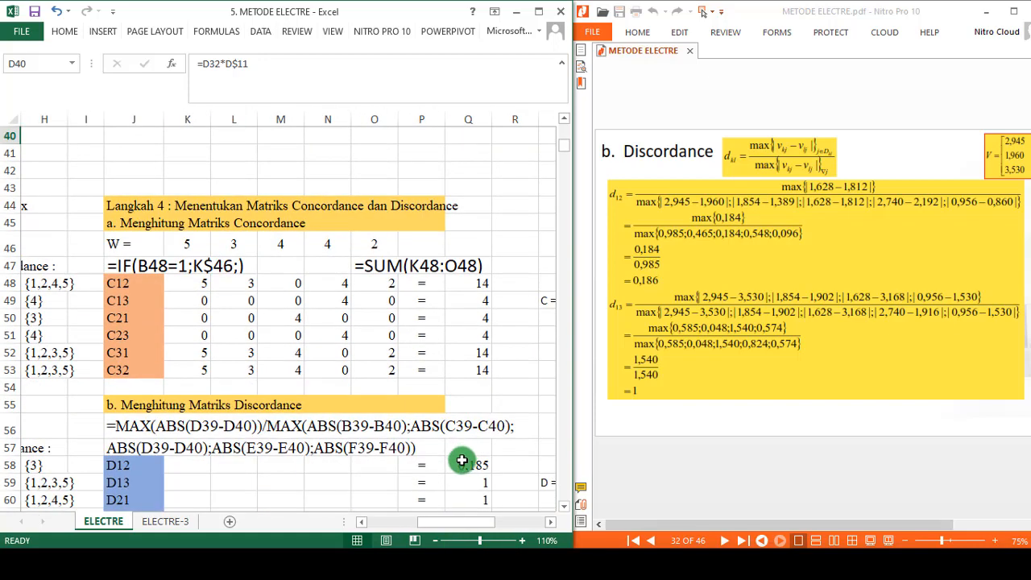
pyautogui.scroll(-1, 286, 385)
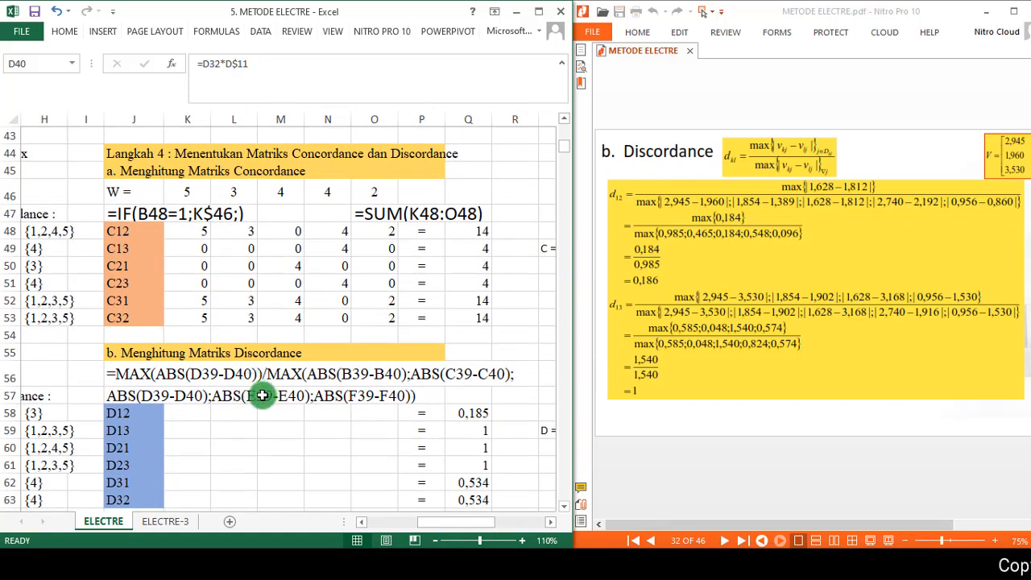
pyautogui.click(280, 395)
pyautogui.scroll(-1, 367, 407)
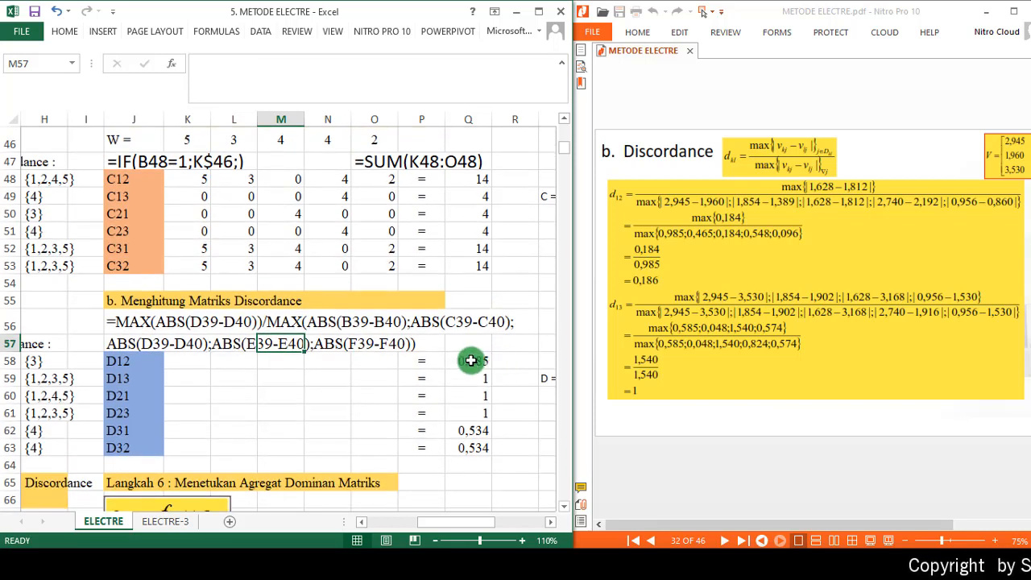
pyautogui.click(461, 361)
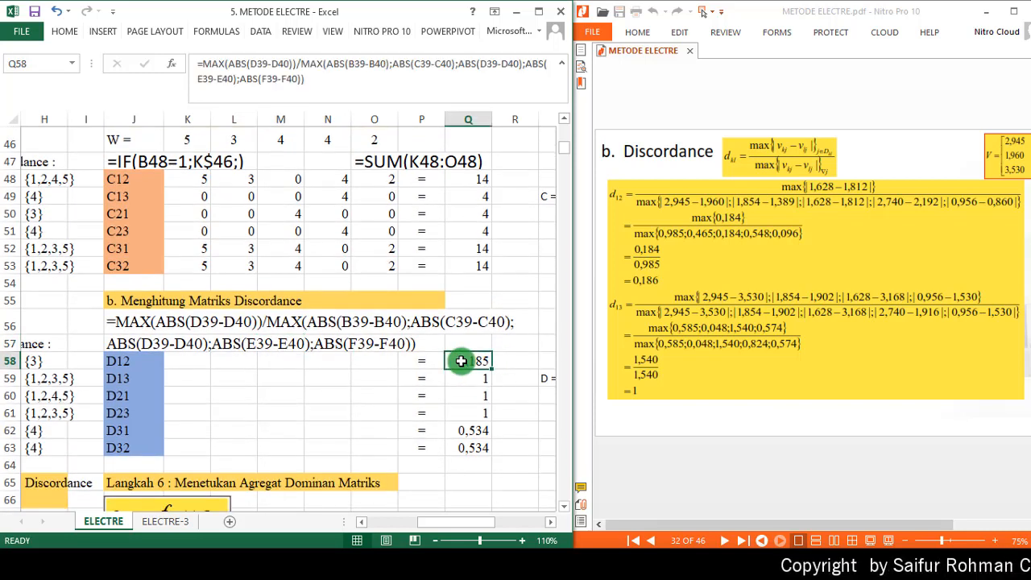
# Review the remaining discordance calculations through PDF page 35 and compare the matrix D there with the worksheet's matrix D beside column S.
pyautogui.click(726, 473)
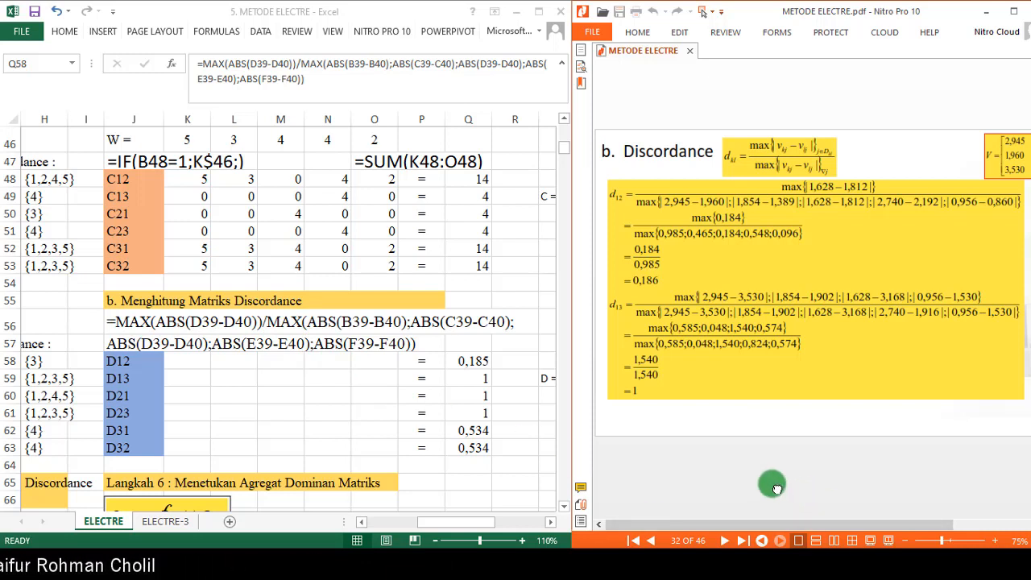
pyautogui.scroll(-1, 775, 488)
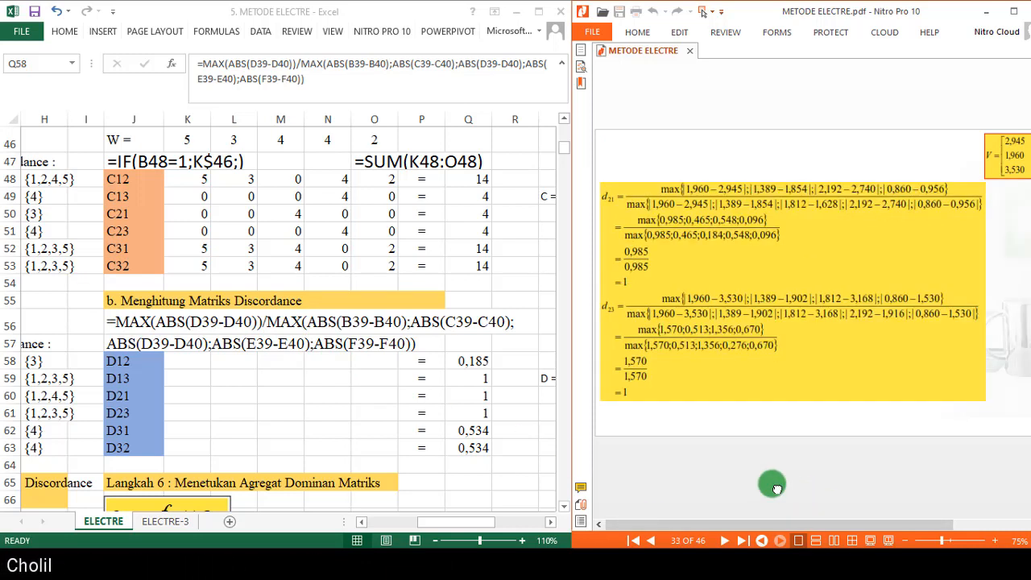
pyautogui.scroll(-1, 776, 488)
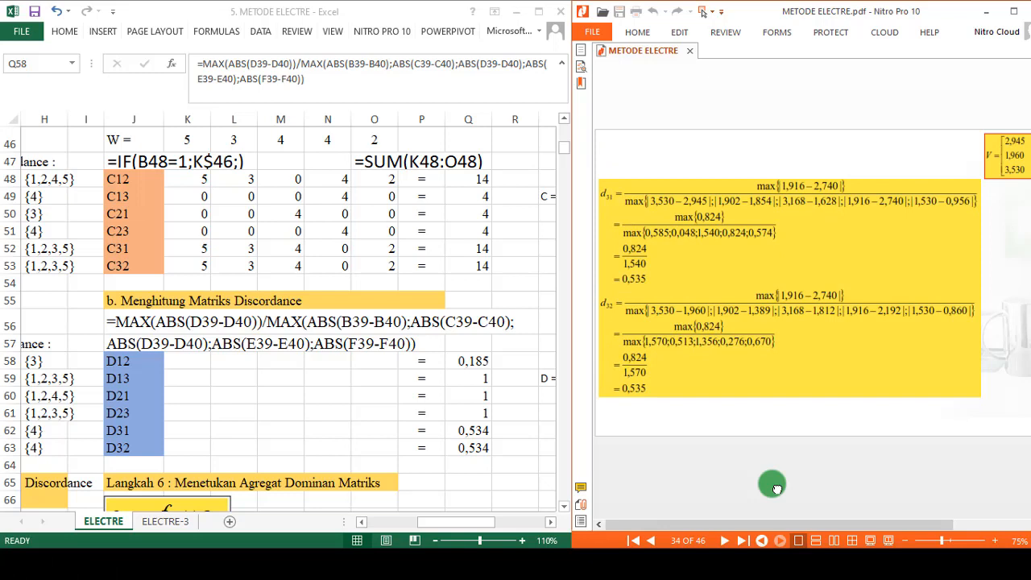
pyautogui.scroll(-1, 776, 488)
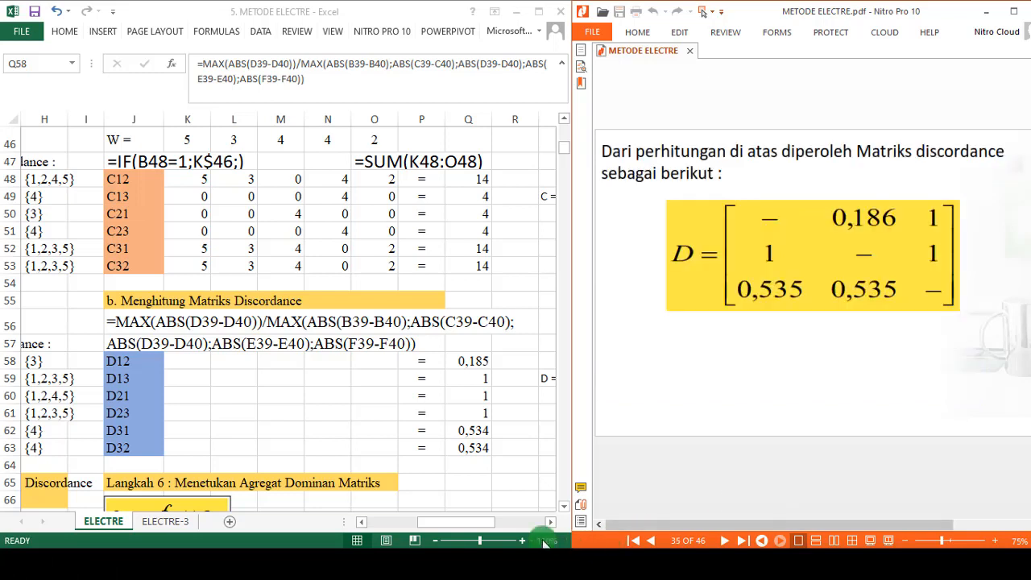
pyautogui.click(456, 525)
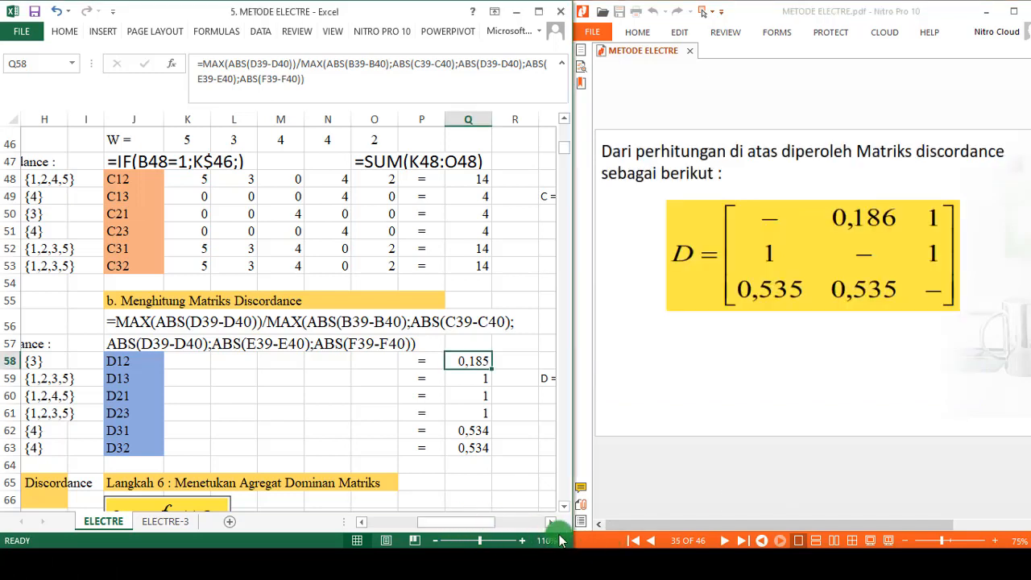
pyautogui.moveTo(549, 523); pyautogui.dragTo(549, 527)
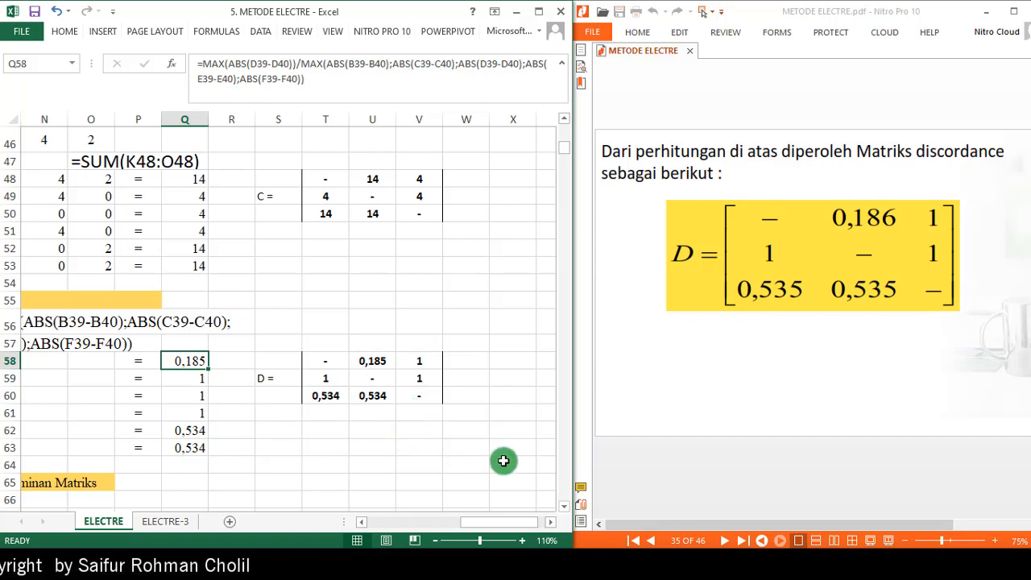
# Go to the concordance threshold on PDF page 36 and inspect the matching Step 5 formula for C in cell B68.
pyautogui.click(745, 474)
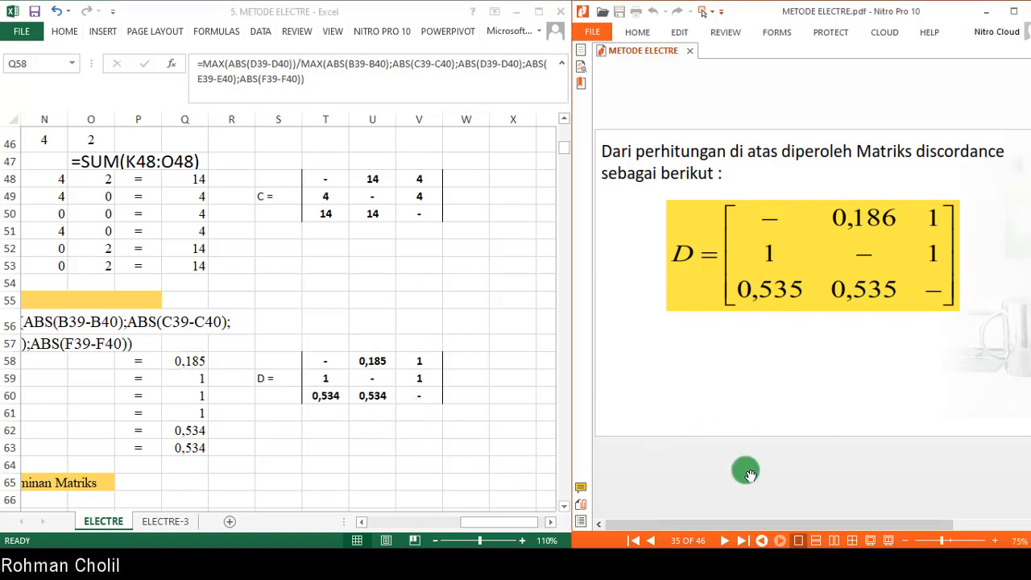
pyautogui.scroll(-1, 749, 475)
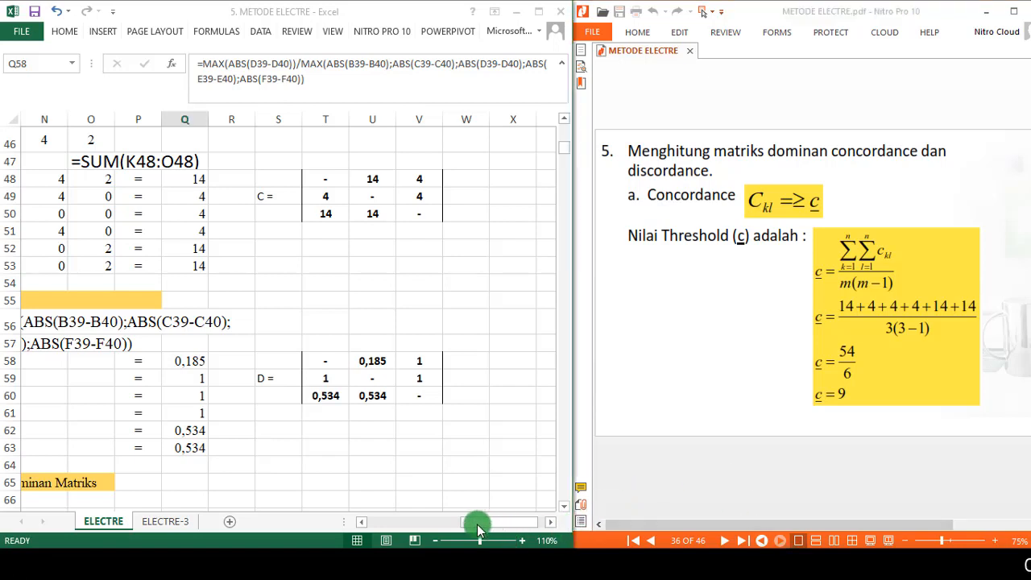
pyautogui.click(387, 529)
pyautogui.click(387, 528)
pyautogui.click(363, 520)
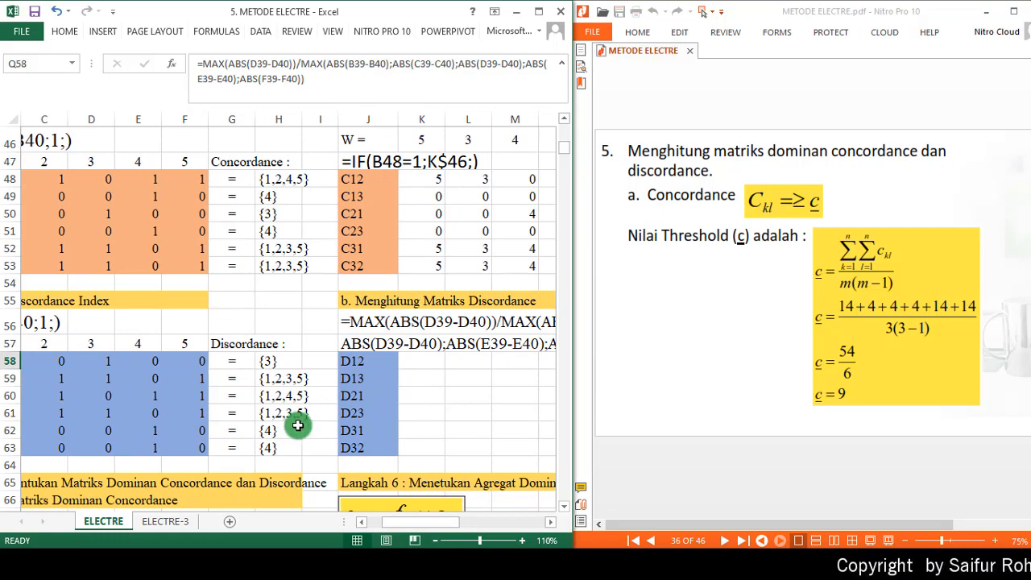
pyautogui.scroll(-2, 285, 483)
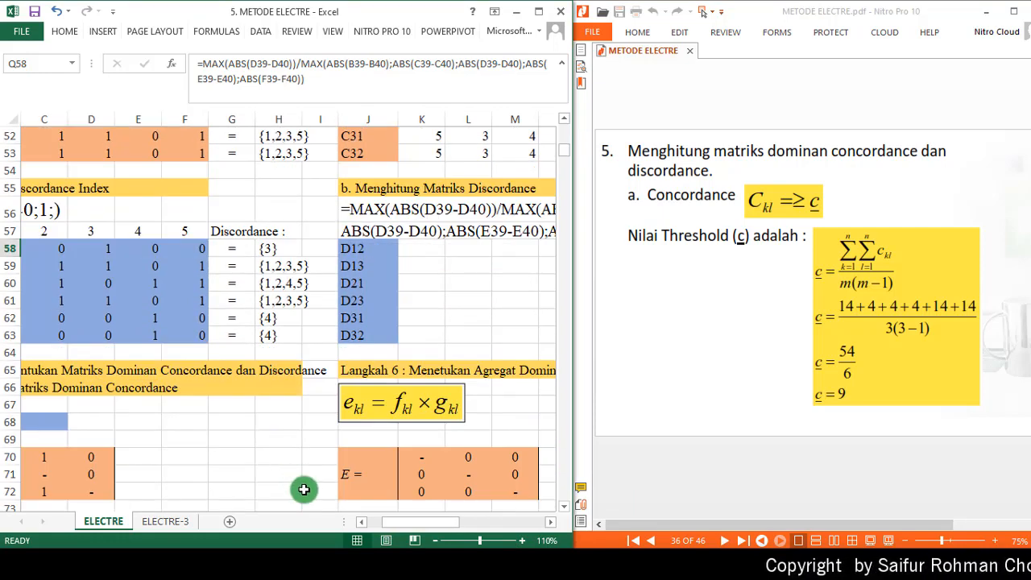
pyautogui.click(363, 522)
pyautogui.click(362, 523)
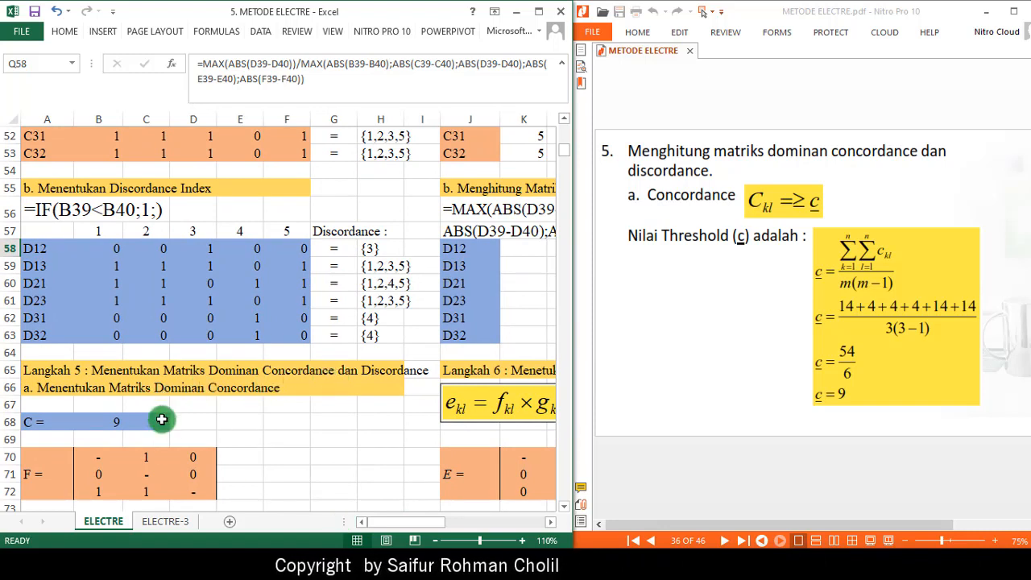
pyautogui.click(104, 423)
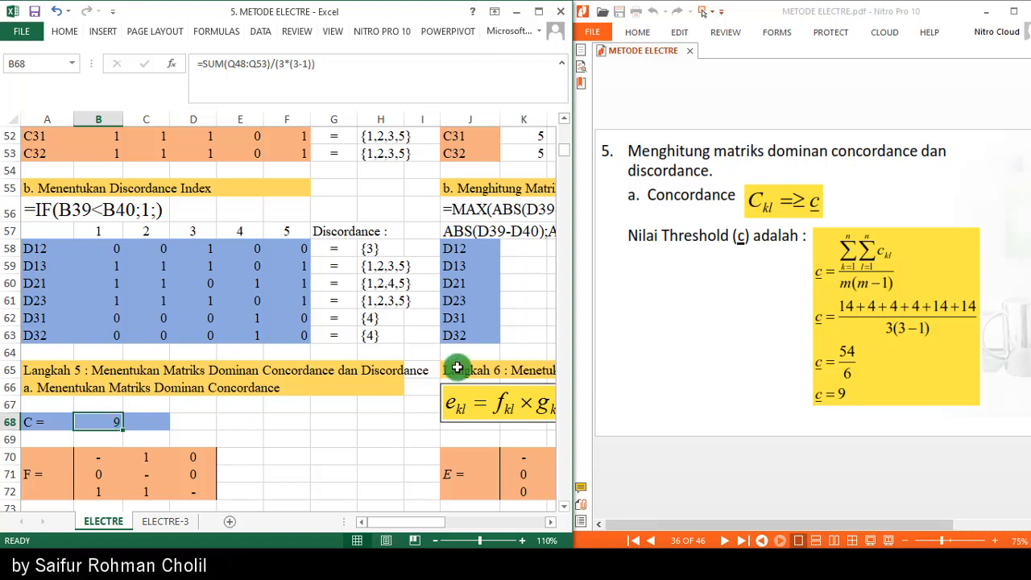